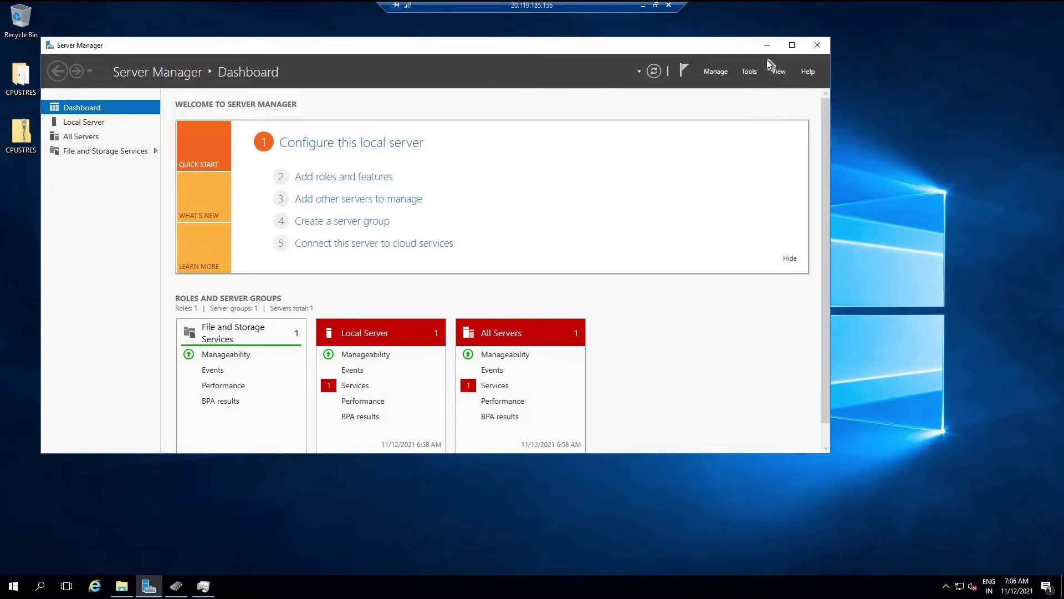
Step: Minimize Server Manager and bring Task Manager's CPU performance view to the front
click(769, 45)
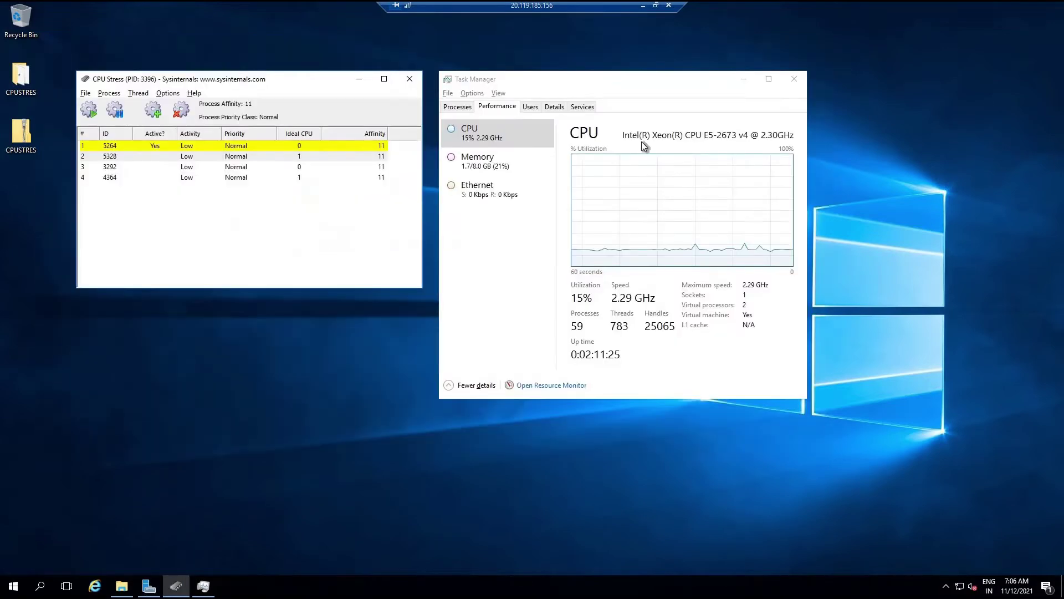
click(499, 106)
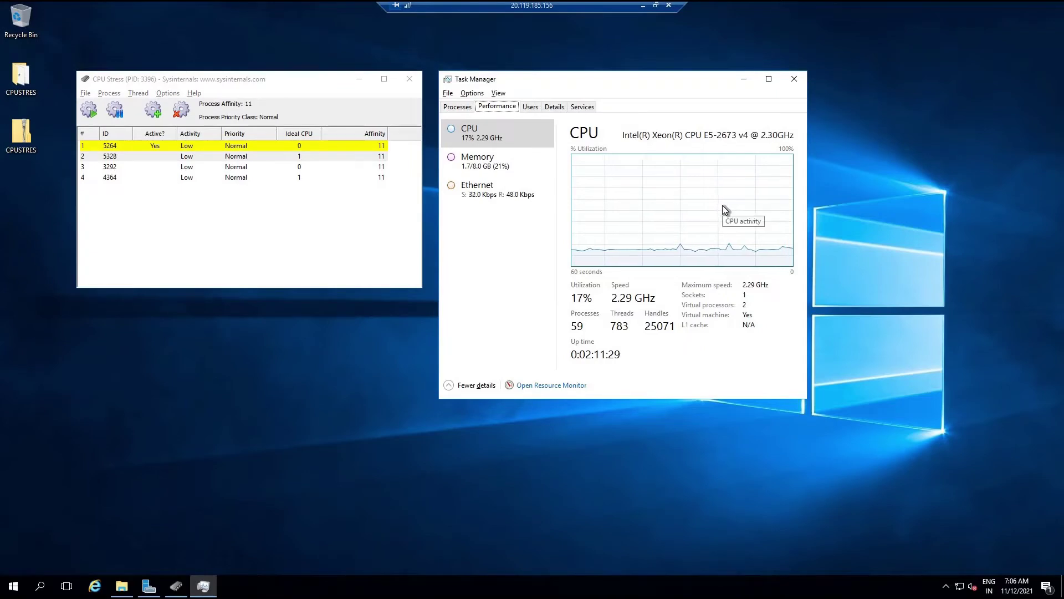
click(473, 94)
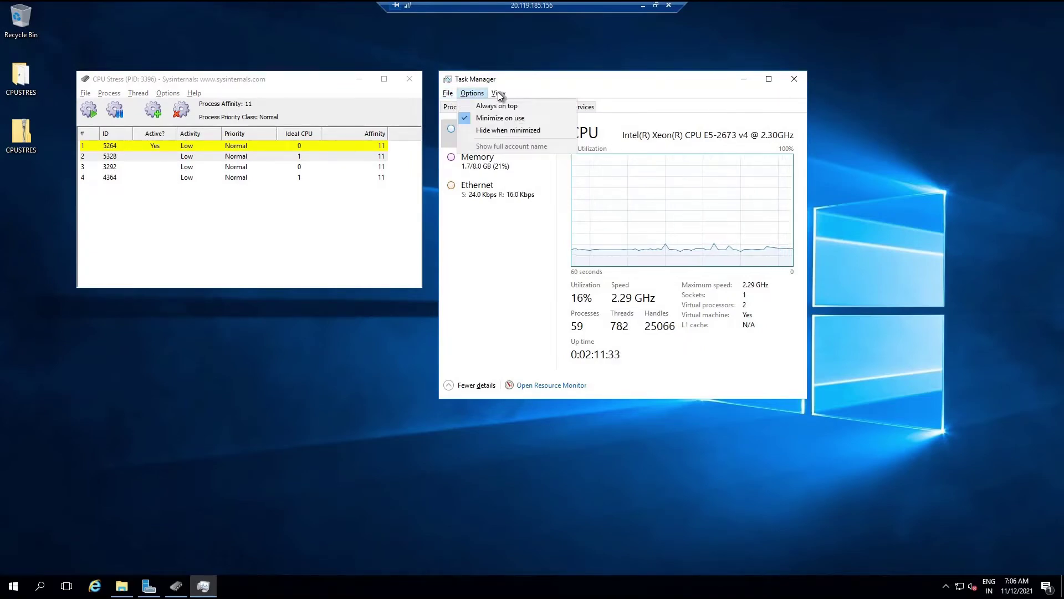
mouse_move(499, 94)
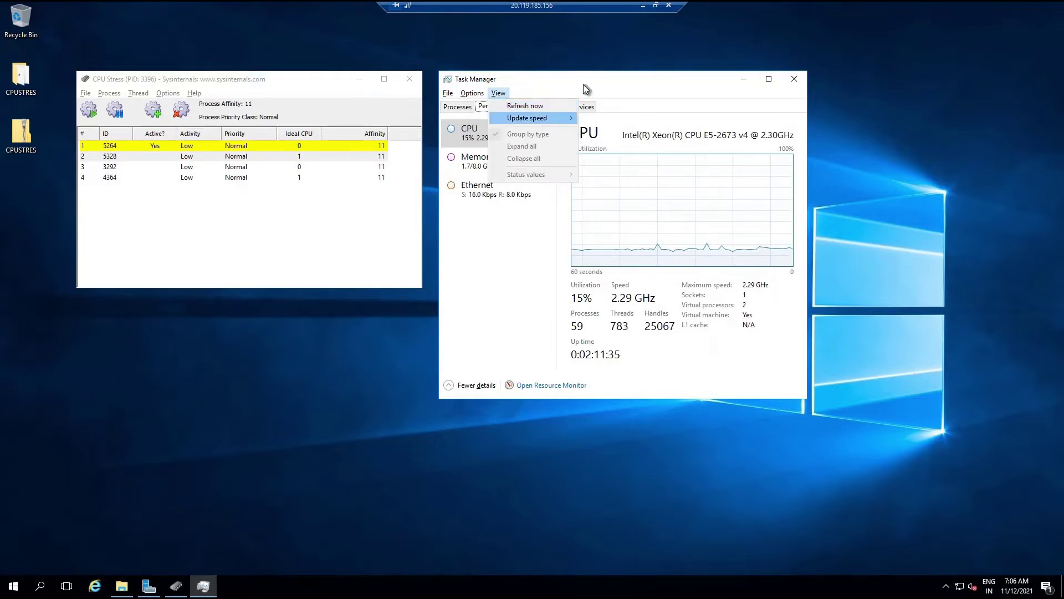
click(726, 79)
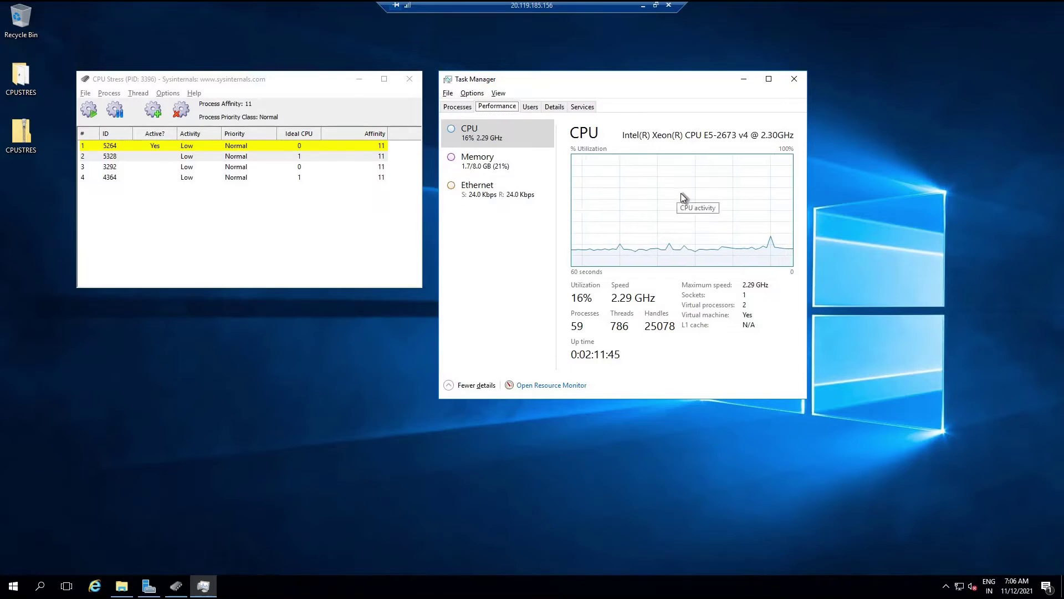
Step: Activate threads 2, 3 and 4 in CPU Stress to raise the processor load
click(297, 78)
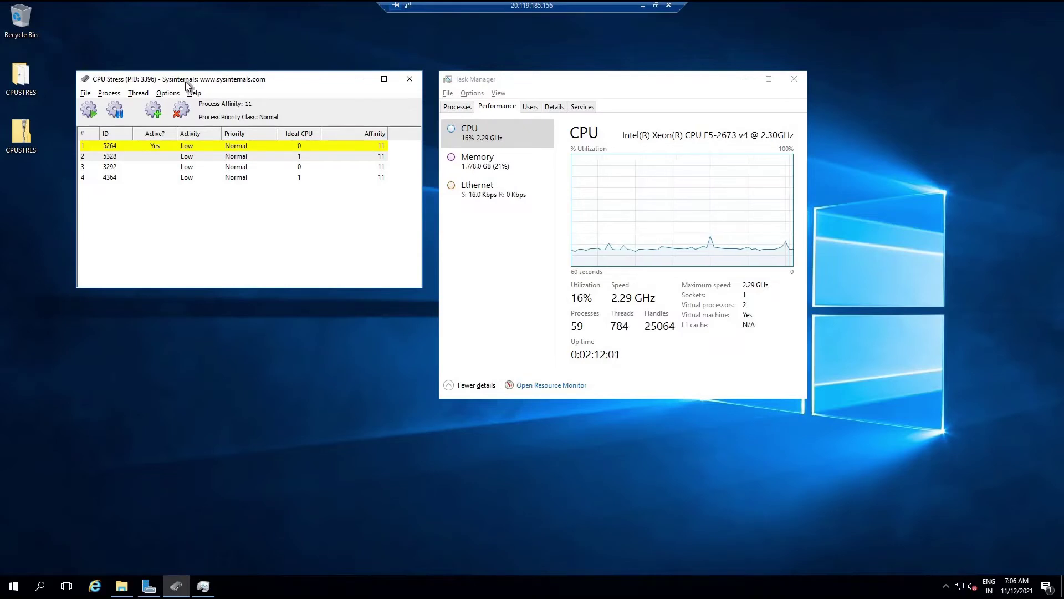
click(180, 156)
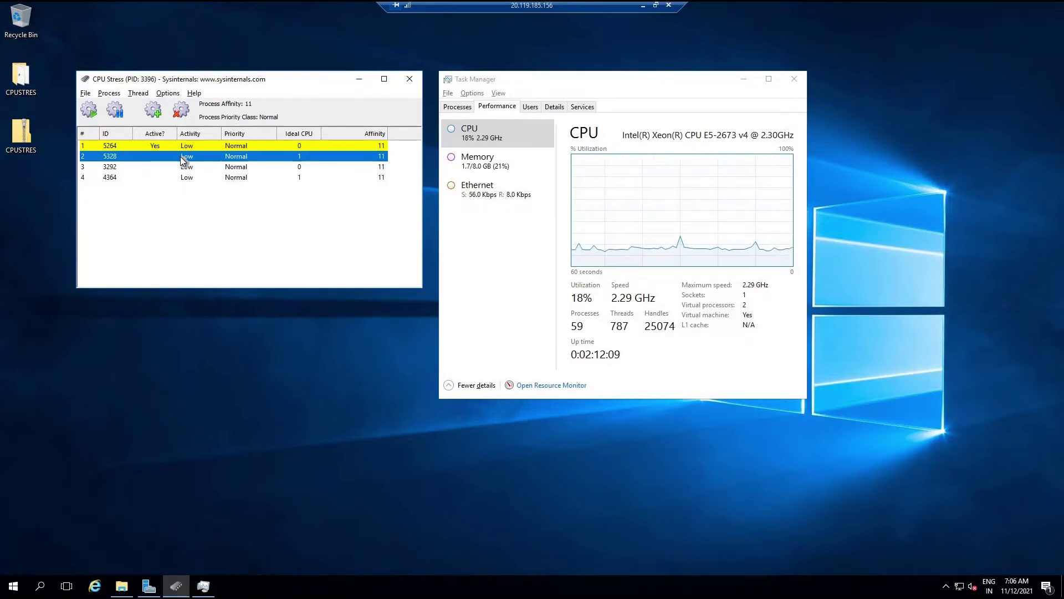
click(90, 112)
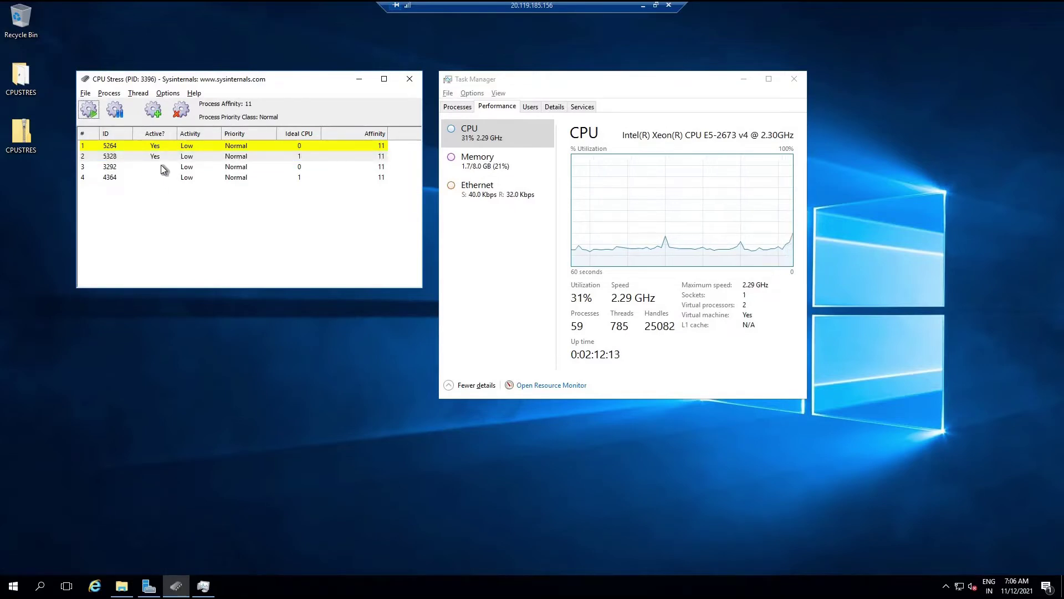
click(160, 166)
click(94, 114)
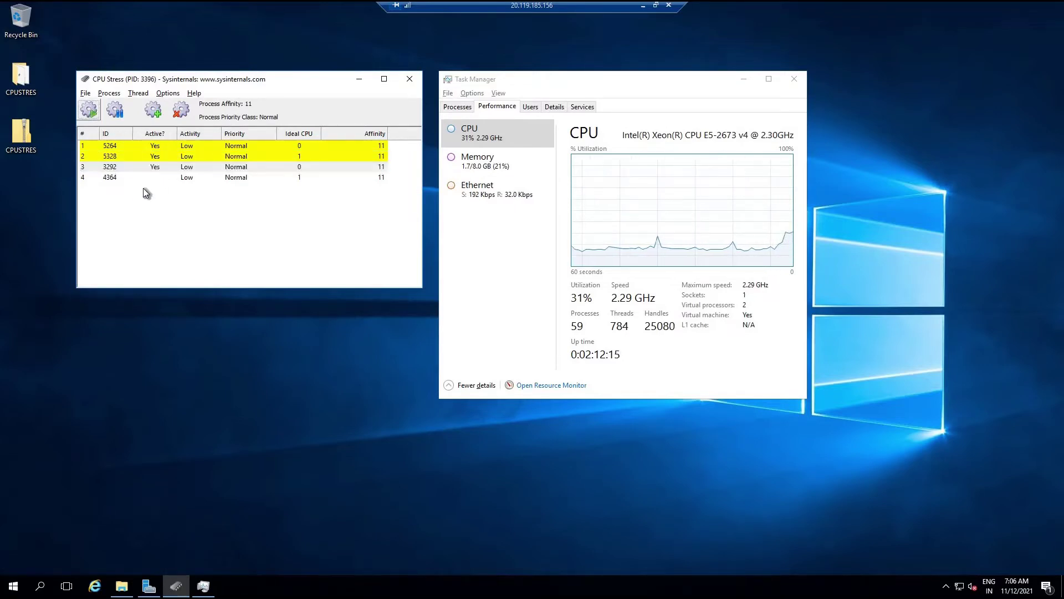
click(158, 177)
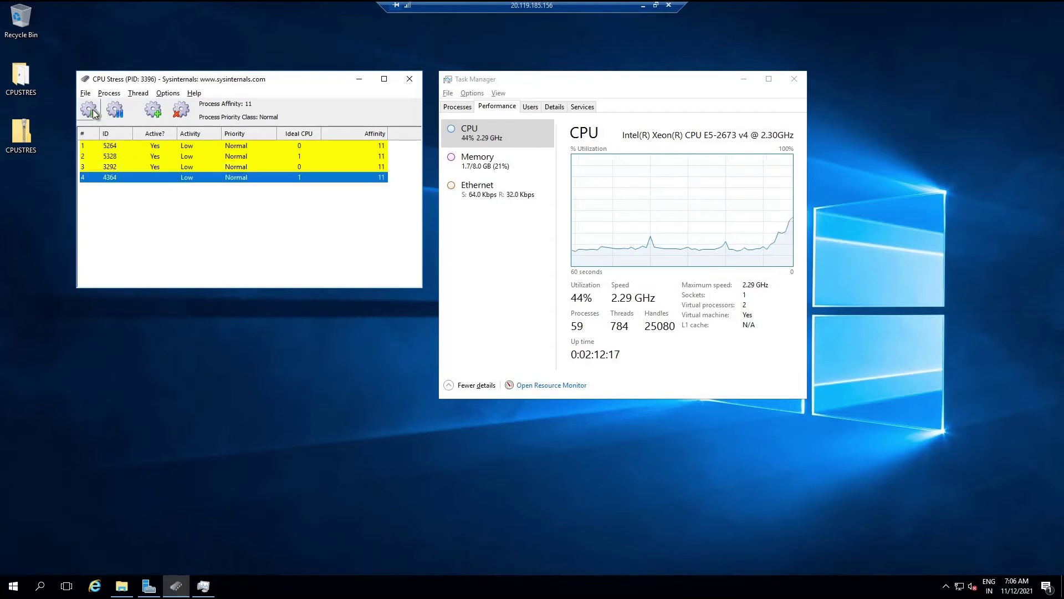
click(93, 112)
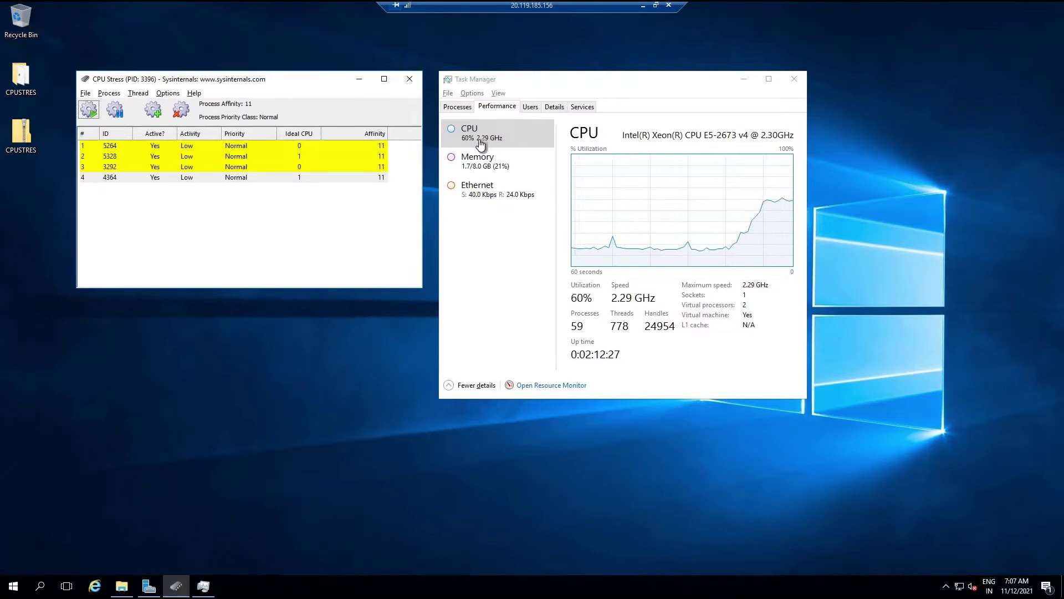
Step: Create two additional threads in CPU Stress and activate both threads 5 and 6
click(202, 178)
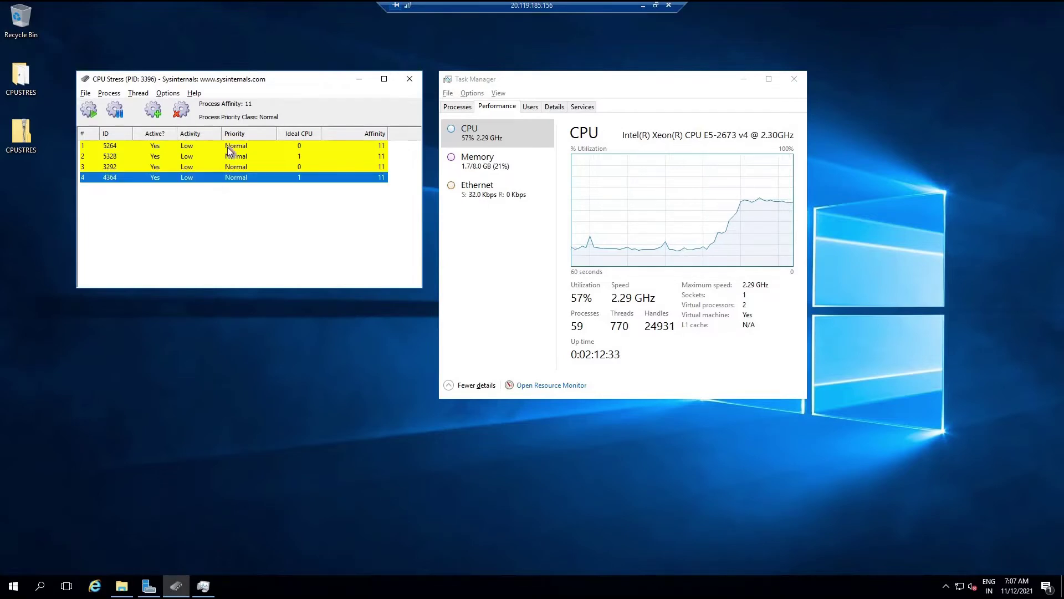
click(154, 111)
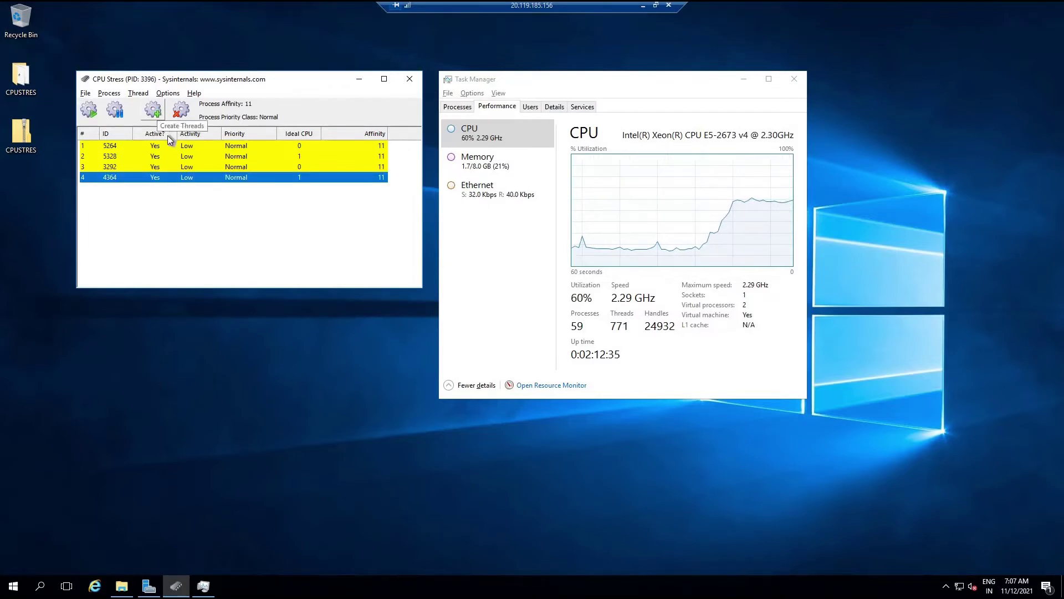
click(153, 110)
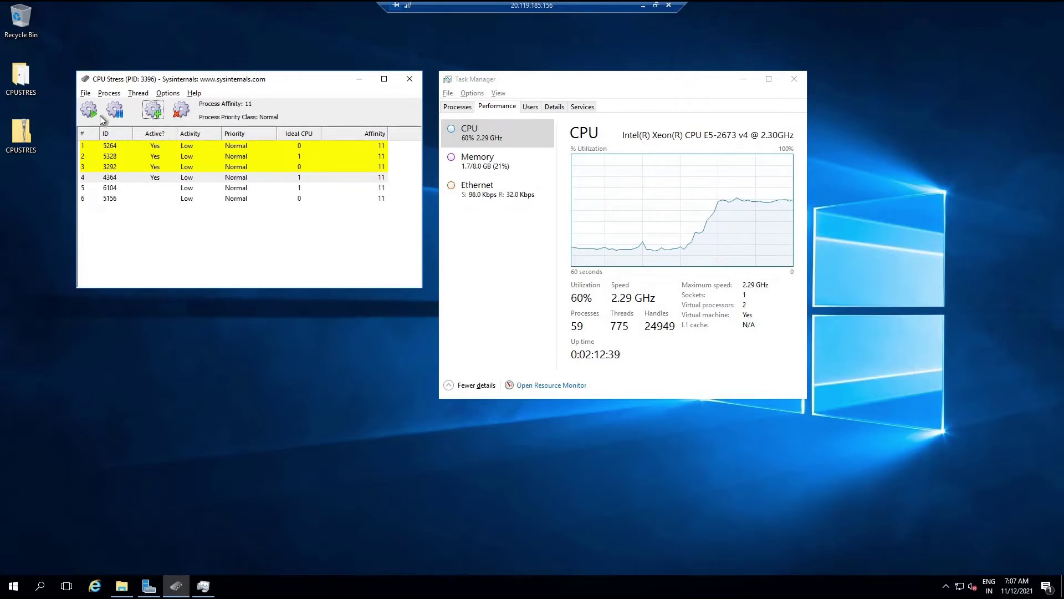
click(165, 187)
click(89, 110)
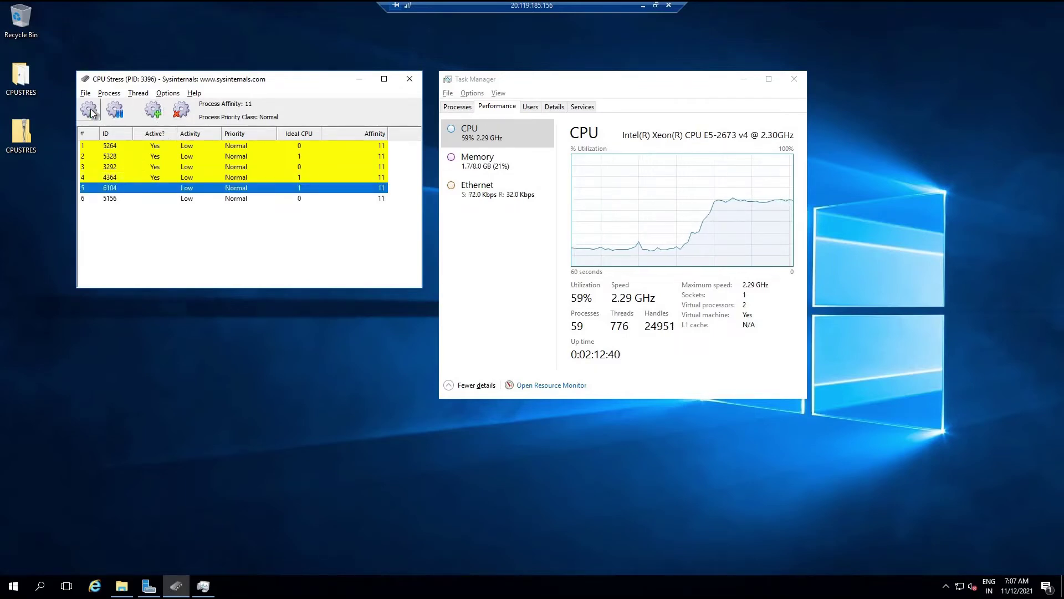
click(147, 198)
click(91, 112)
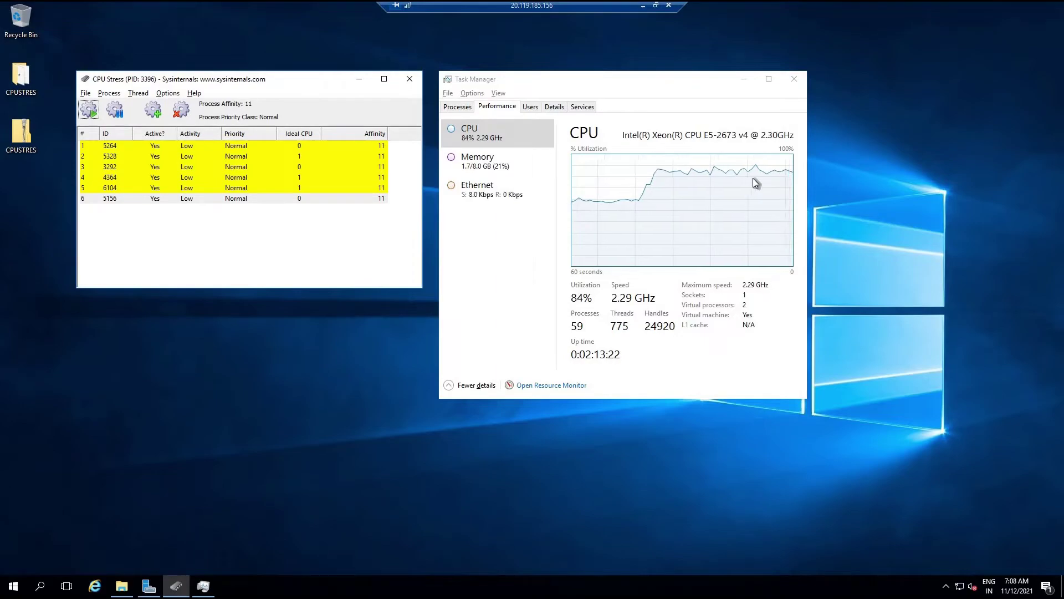
Step: Switch to the Azure portal and view the Performance diagnostics tool among PRD-VM-1's troubleshooting tools, returning to the virtual machine
click(643, 5)
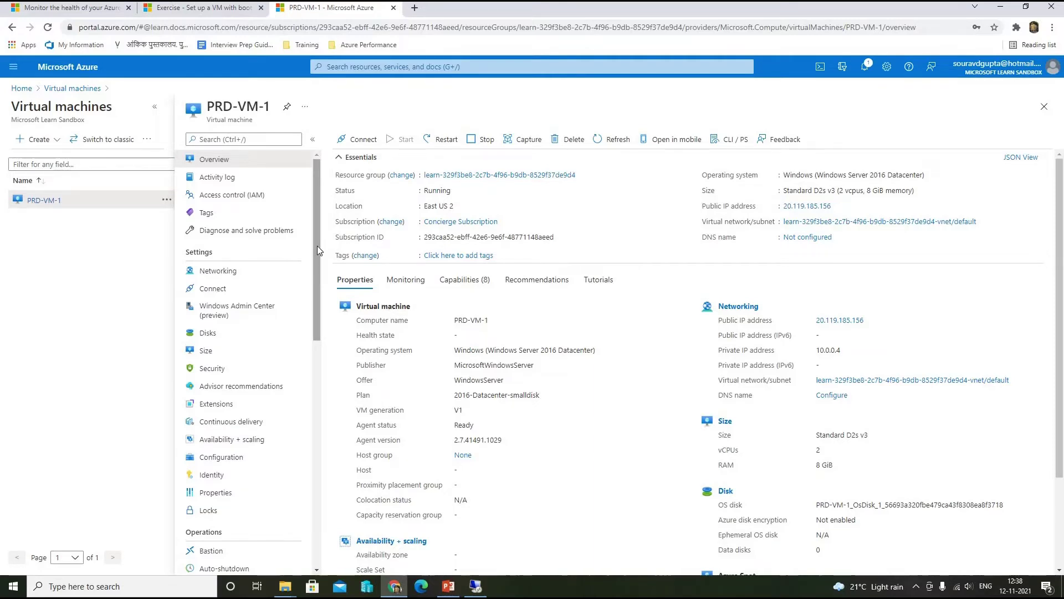
click(263, 231)
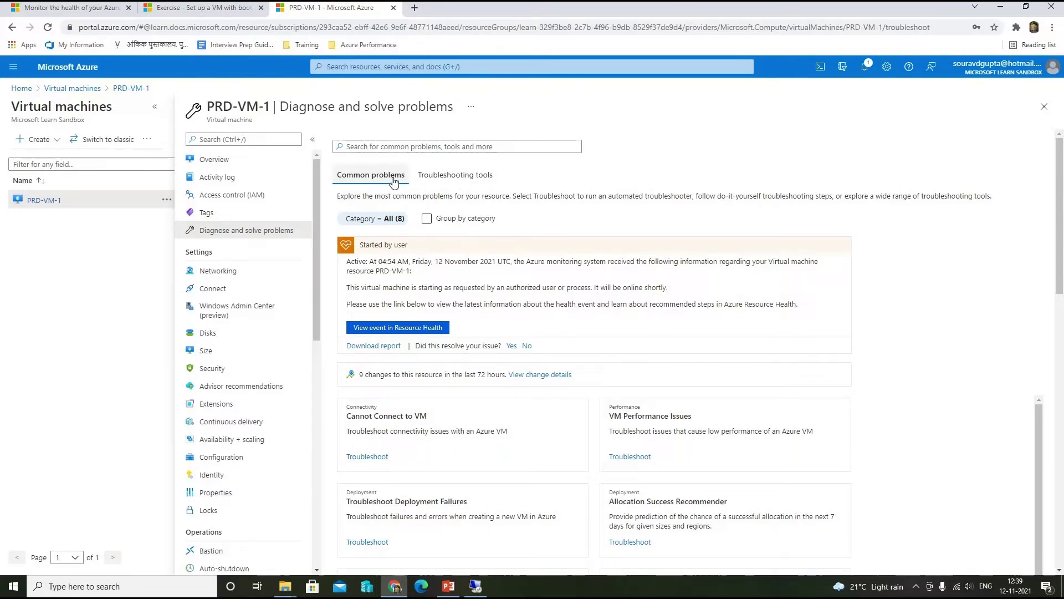
click(474, 176)
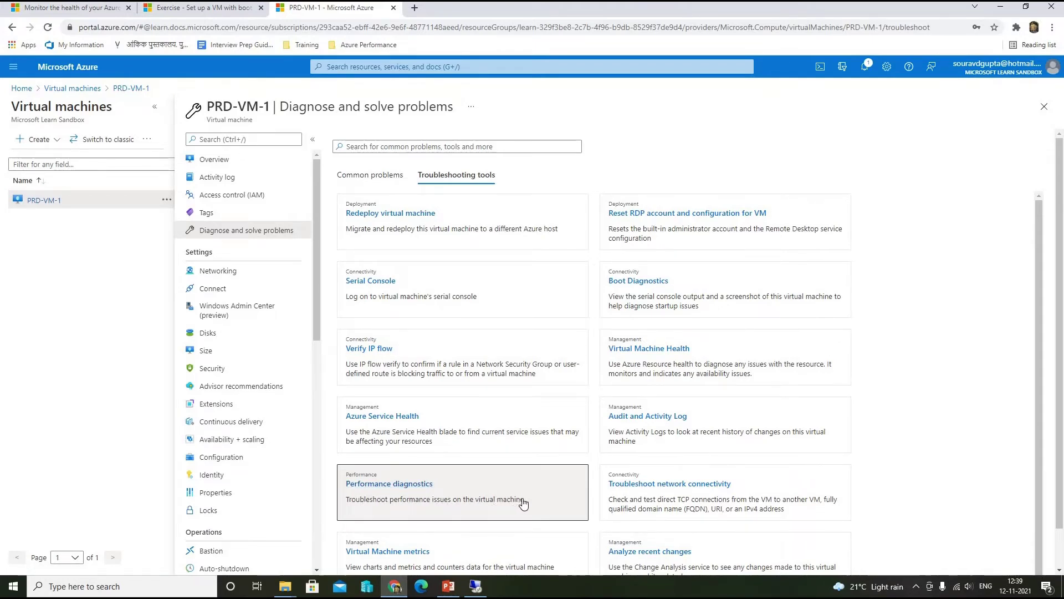
click(400, 483)
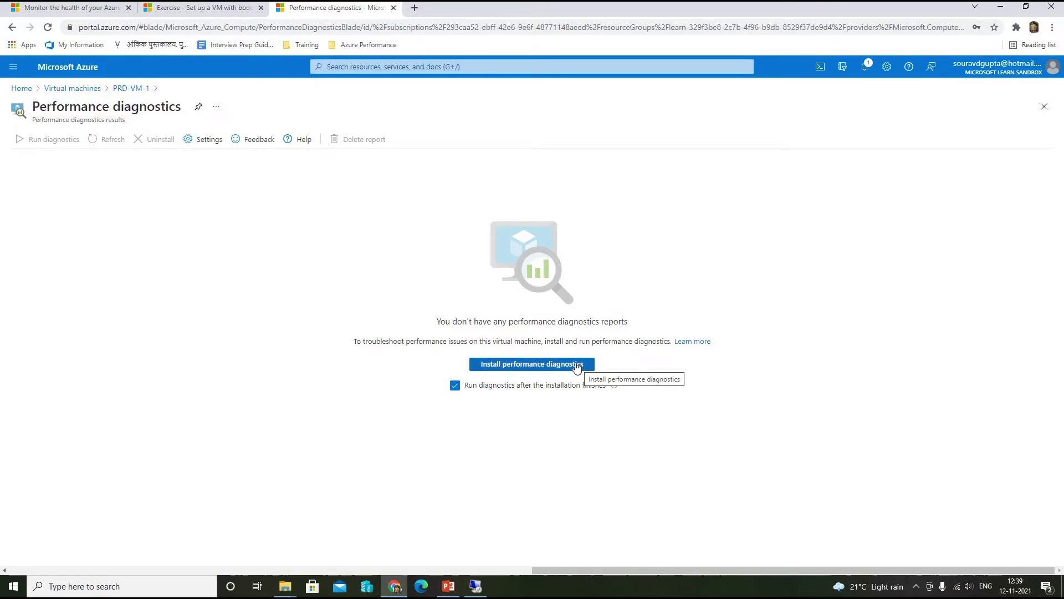
click(141, 90)
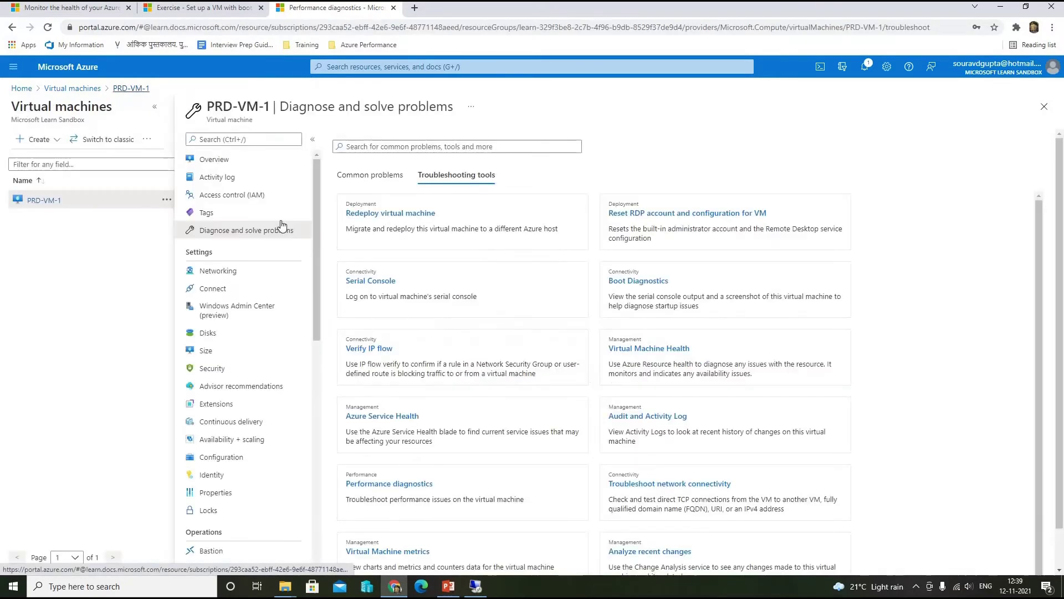
Step: Open Performance diagnostics under PRD-VM-1's Support + troubleshooting section and start installing it, keeping diagnostics set to run after installation
scroll(299, 449, down, 7)
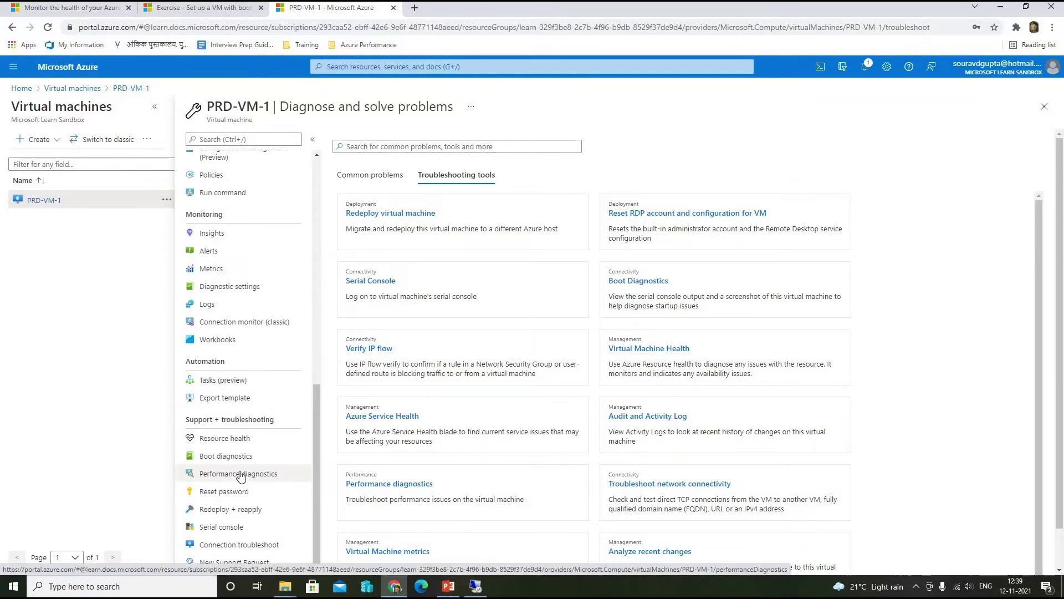
click(240, 474)
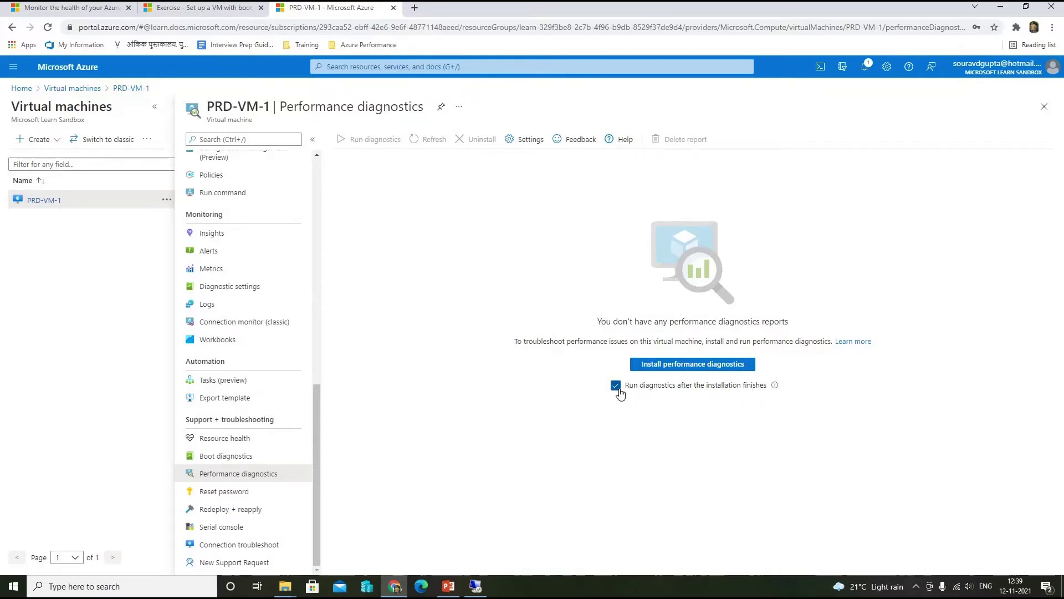
click(700, 365)
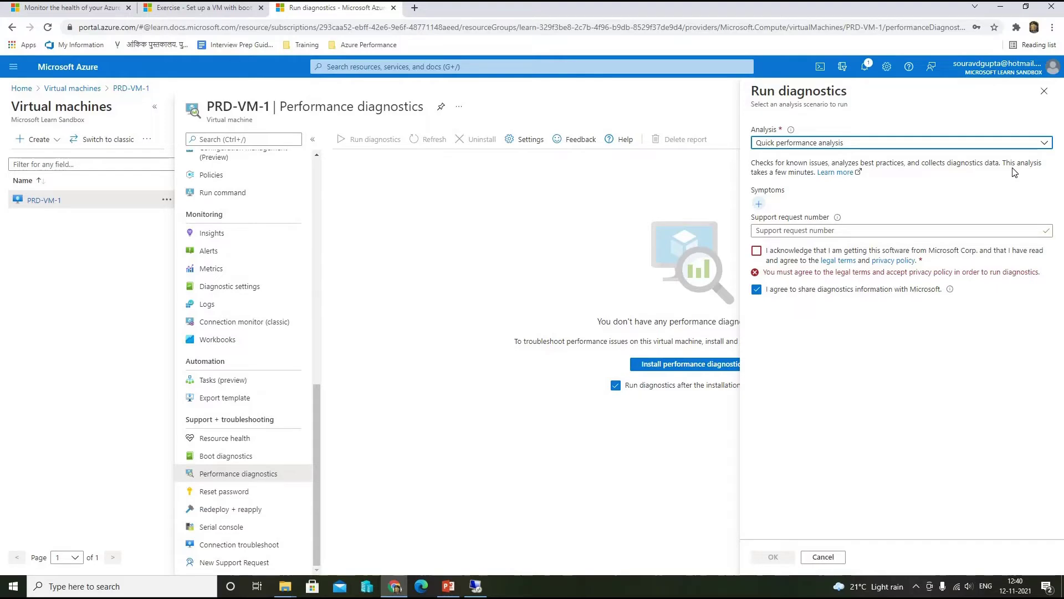
Step: Configure the diagnostics run as Performance analysis with the symptom High CPU and a trace duration of 900 seconds
click(1035, 145)
click(820, 176)
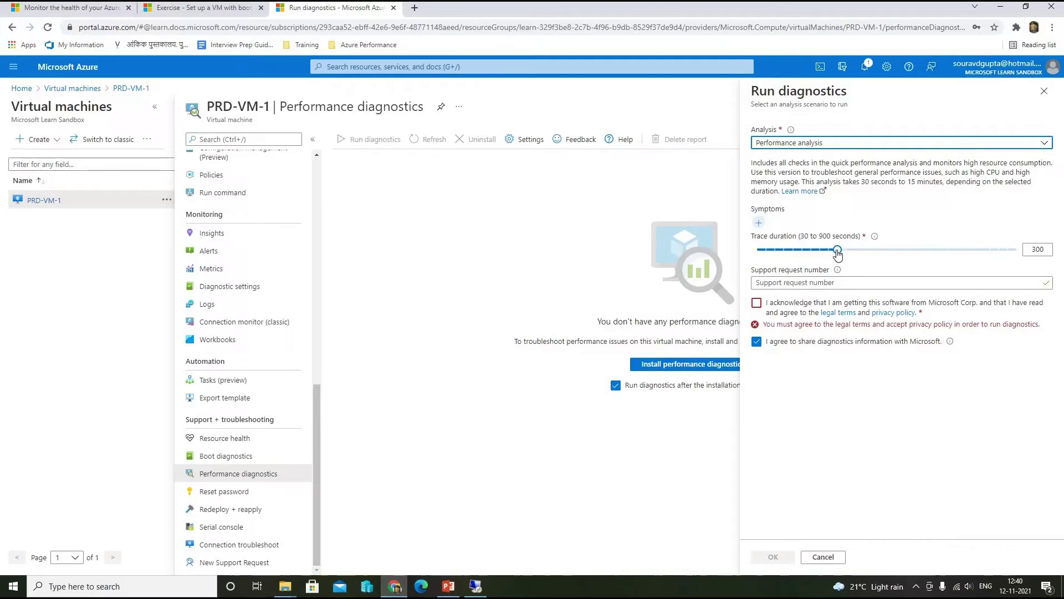
mouse_move(839, 253)
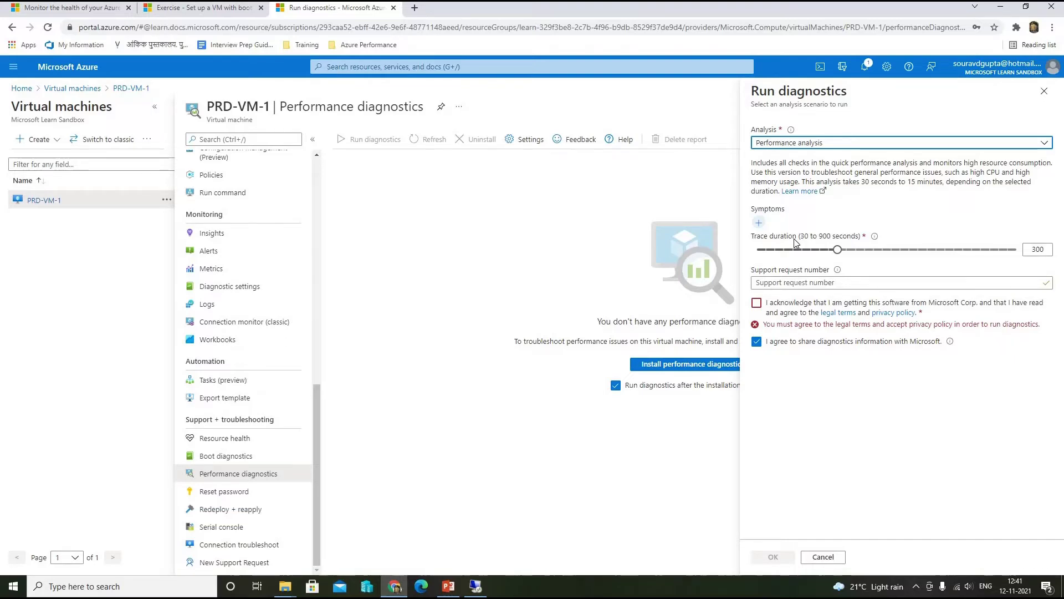
click(759, 222)
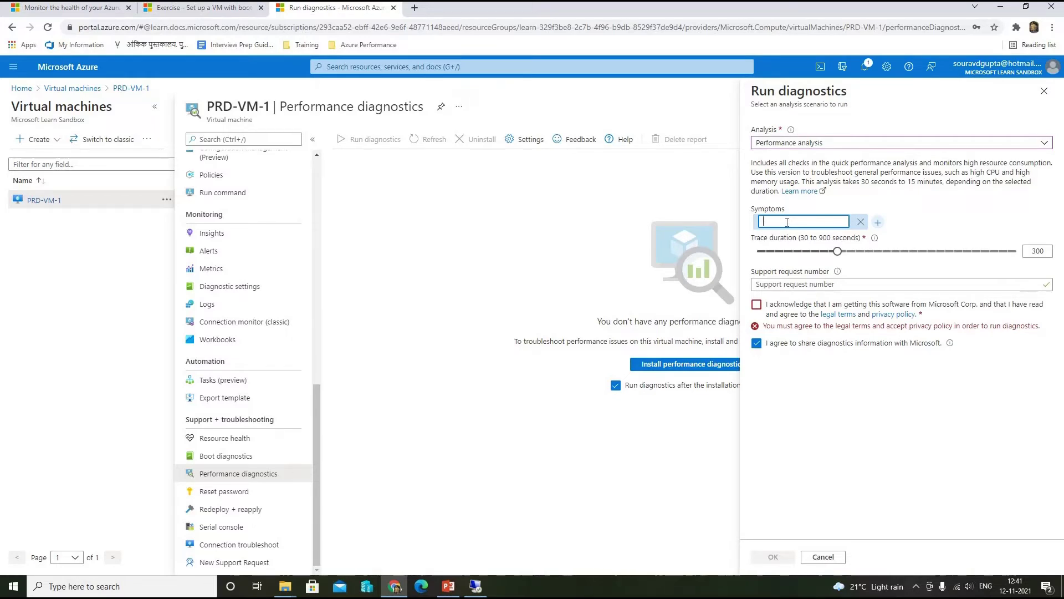
text(High CPU)
click(878, 223)
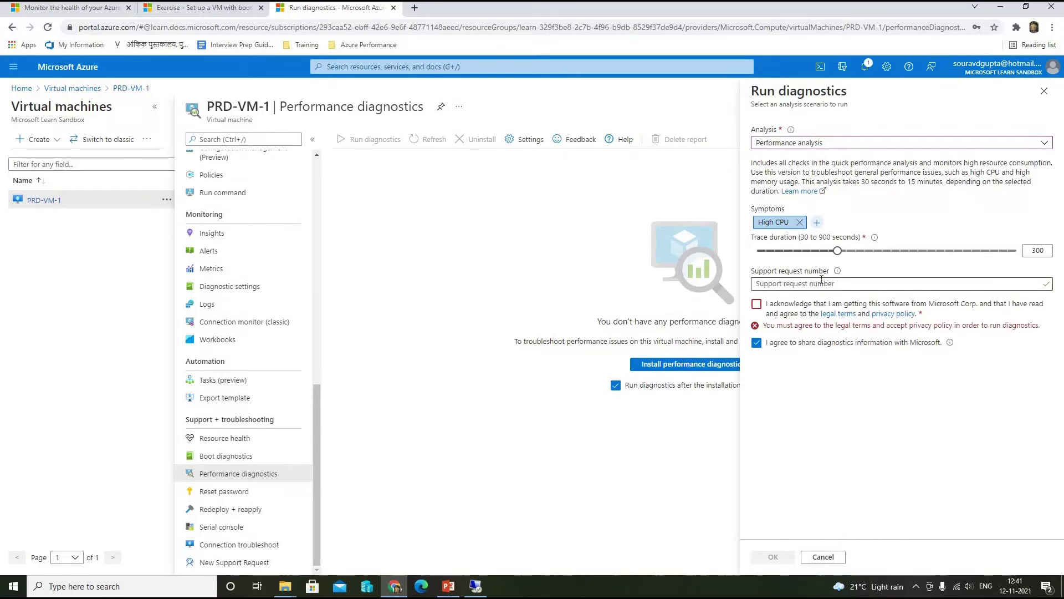
drag(837, 253, 1023, 259)
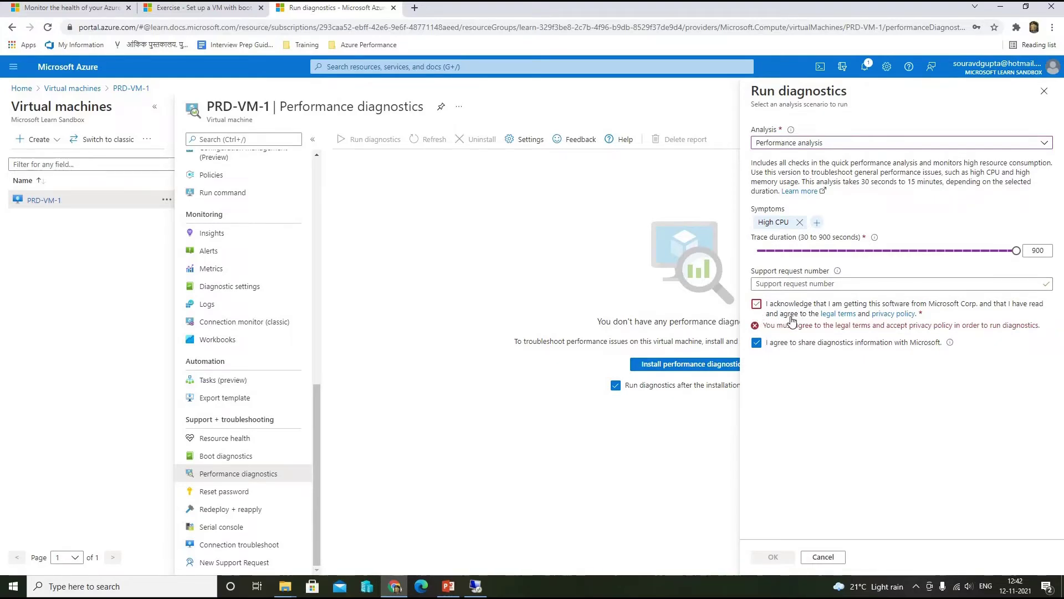
Step: Accept the legal terms and privacy policy and start the performance diagnostics run
click(756, 304)
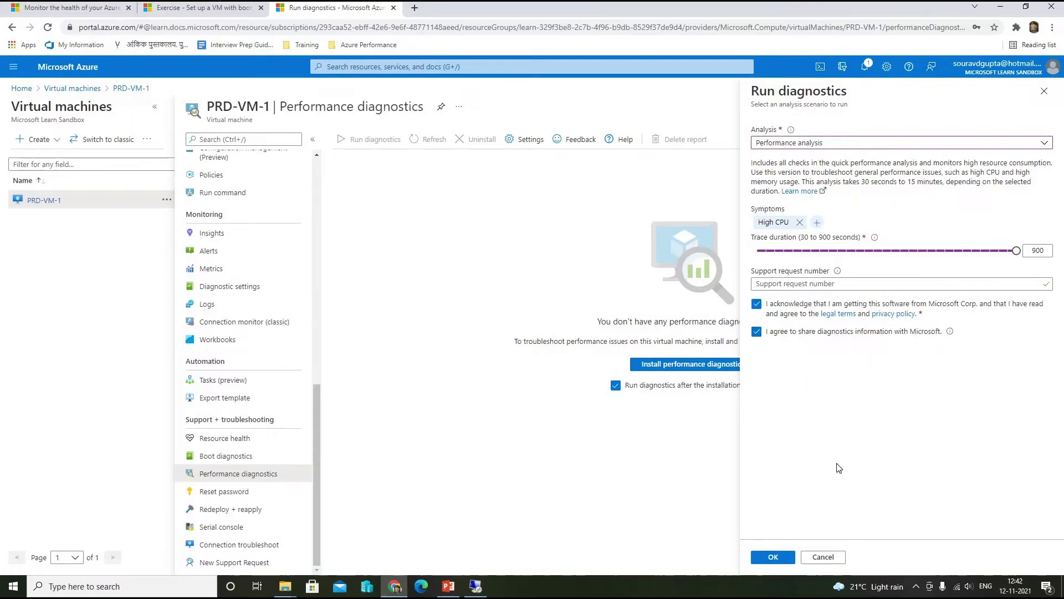
click(773, 558)
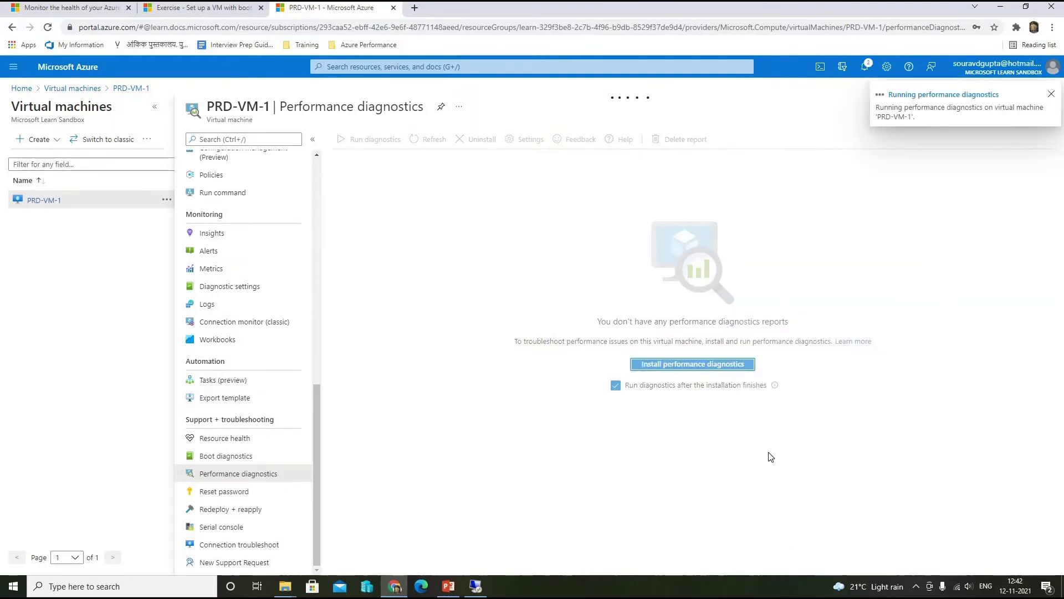
click(936, 123)
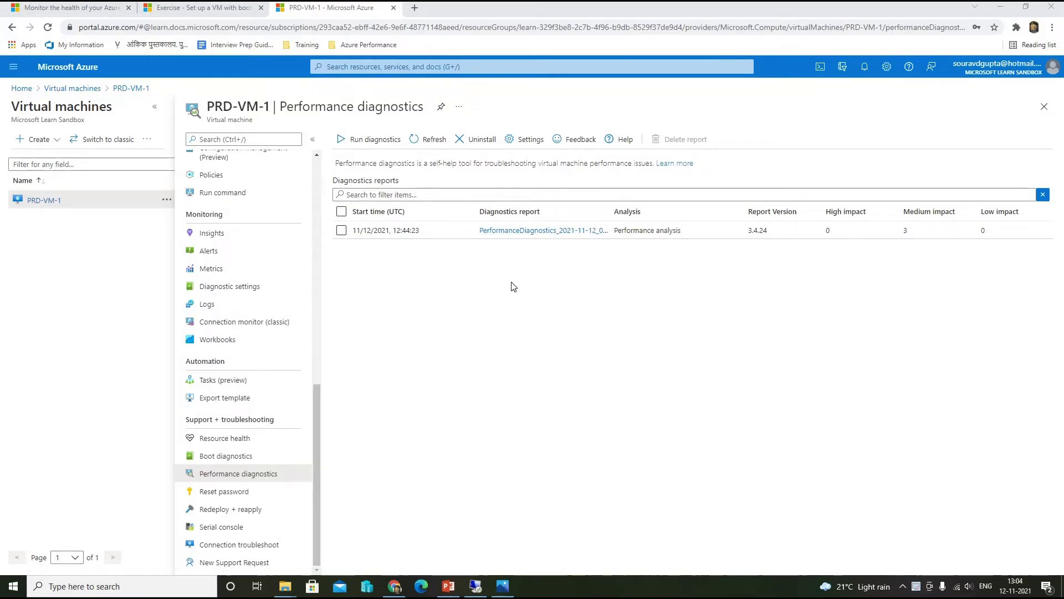
Step: Open the generated performance diagnostics report and examine its CPU and .NET insights and recommendations by impact
click(531, 231)
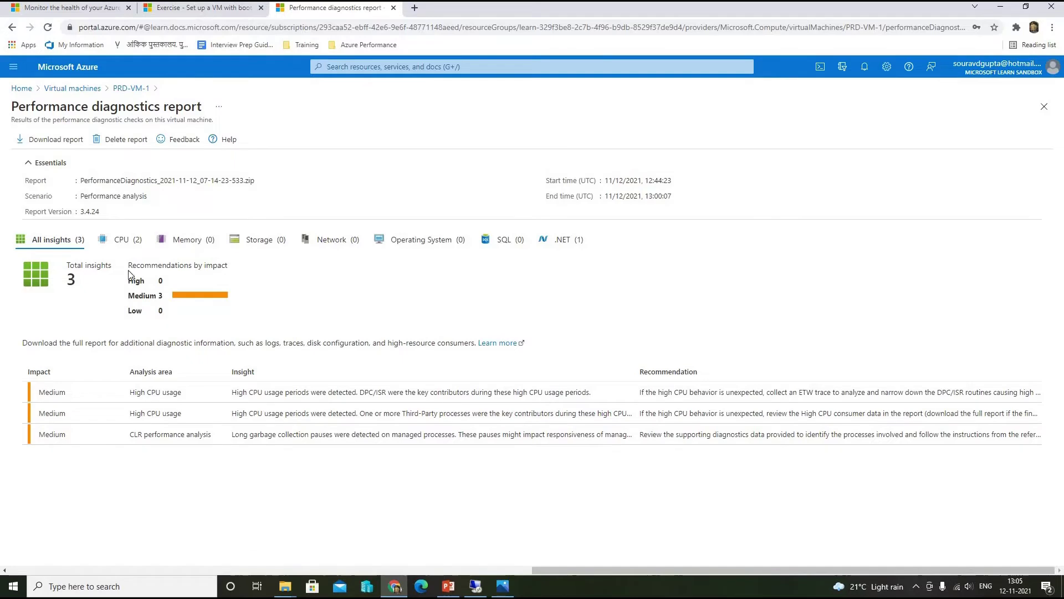
click(134, 244)
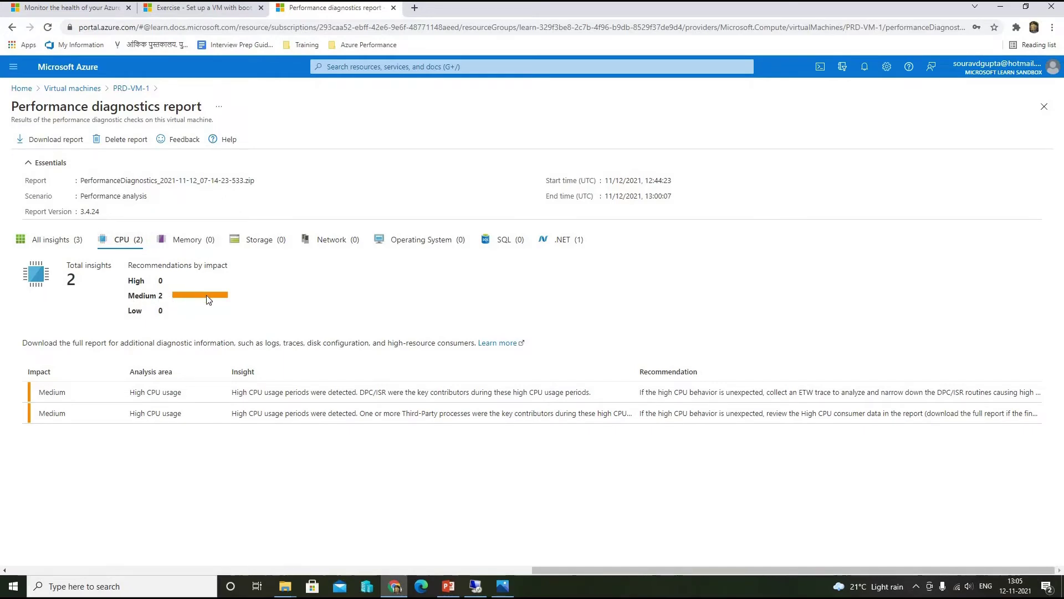
mouse_move(206, 296)
drag(129, 295, 184, 297)
click(185, 293)
click(564, 241)
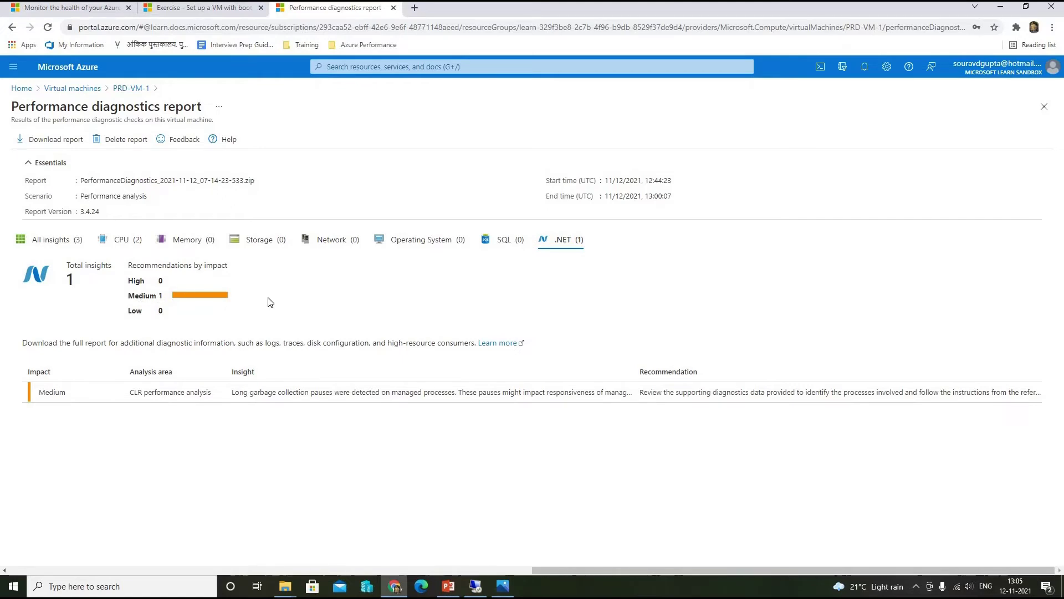
Step: Review the report's CPU insights and examine the details of the third-party process insight, then return to the report
click(121, 239)
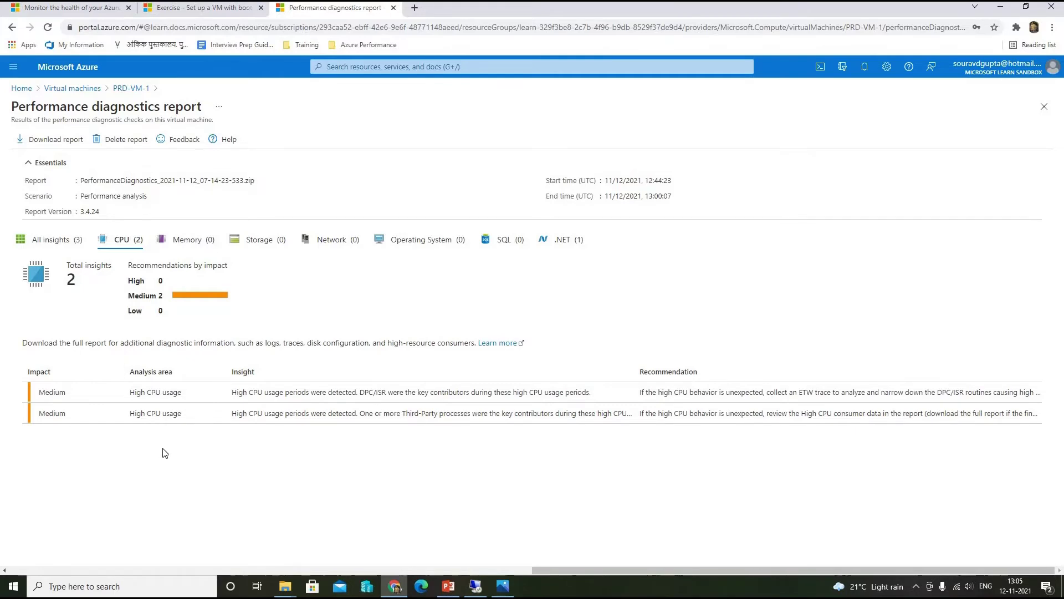
click(71, 398)
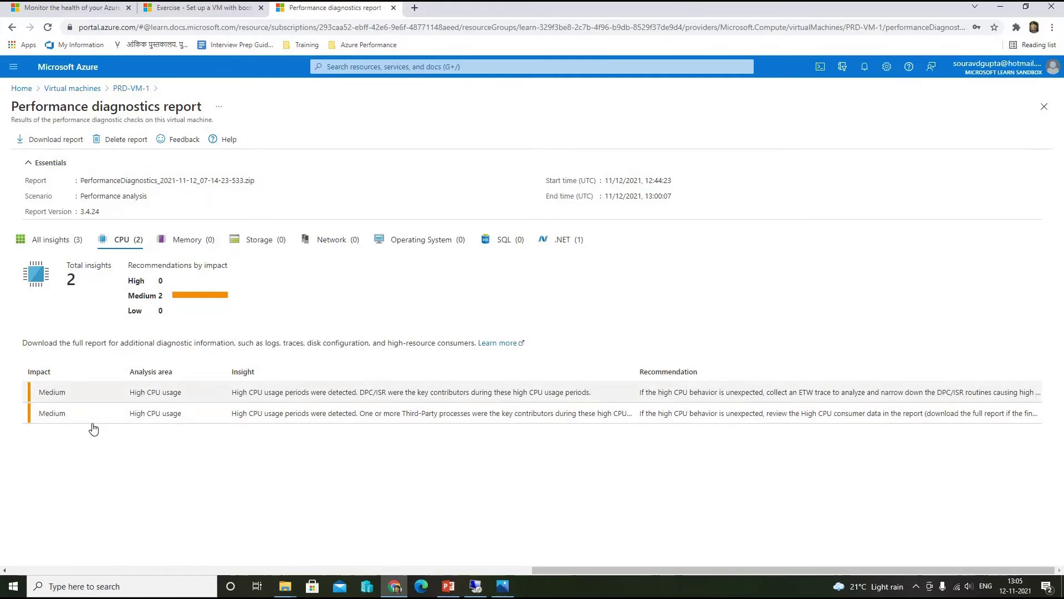
click(95, 412)
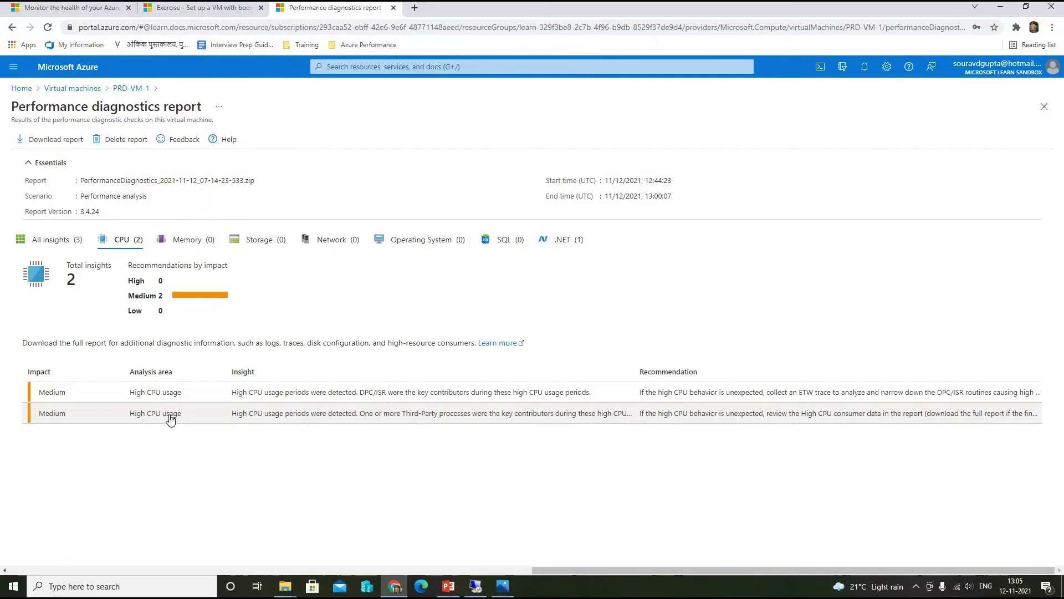
click(196, 394)
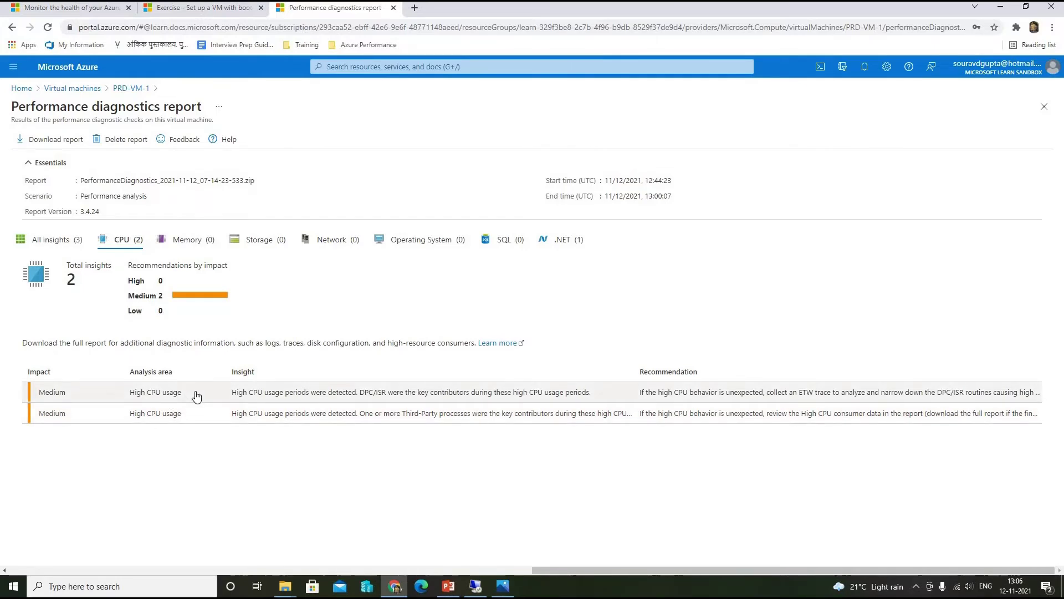
click(197, 415)
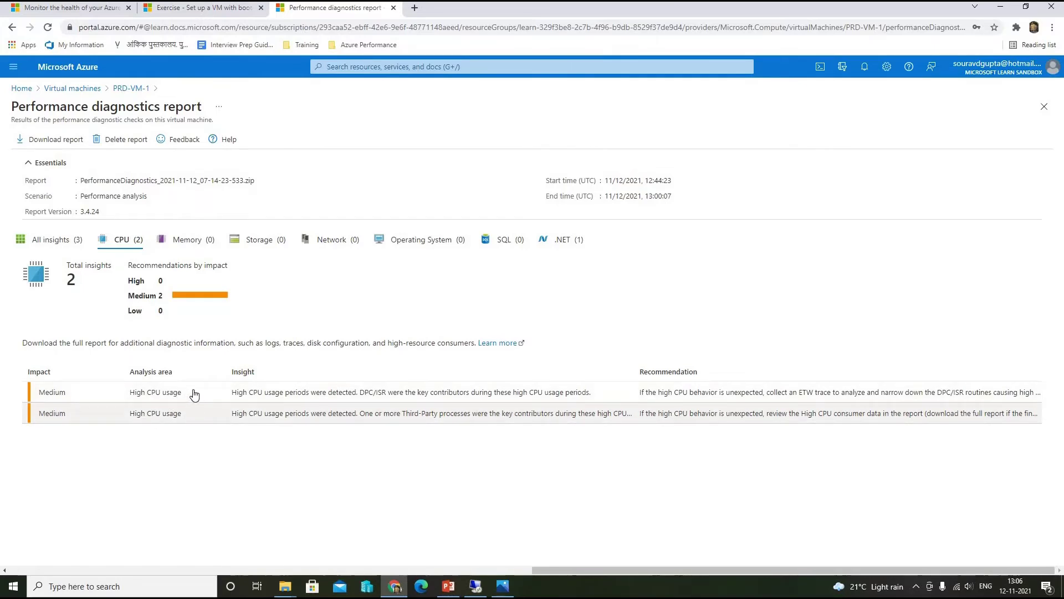
click(197, 398)
click(208, 420)
click(208, 398)
click(621, 415)
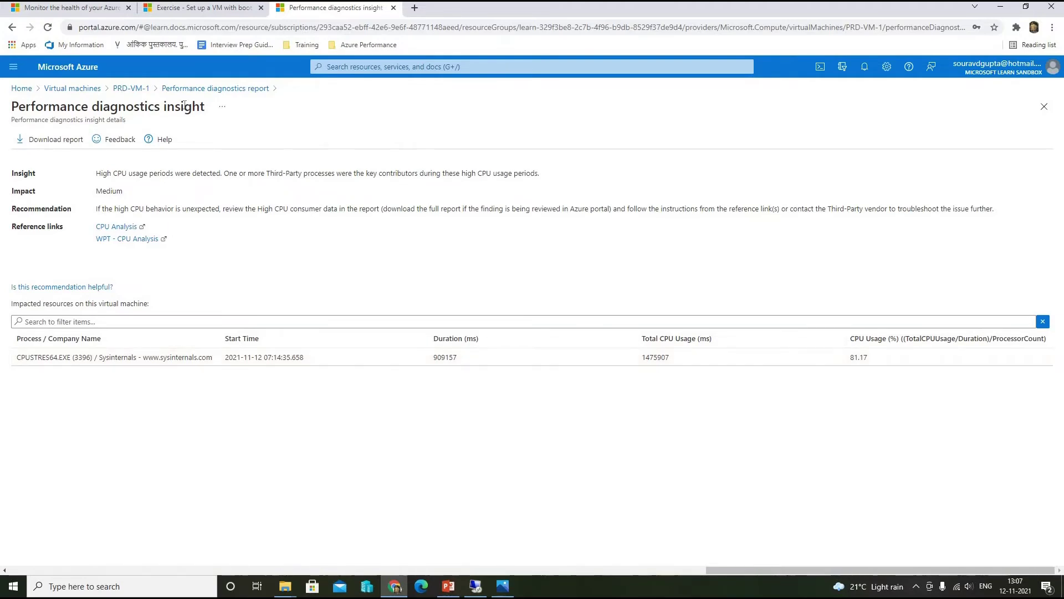
click(210, 89)
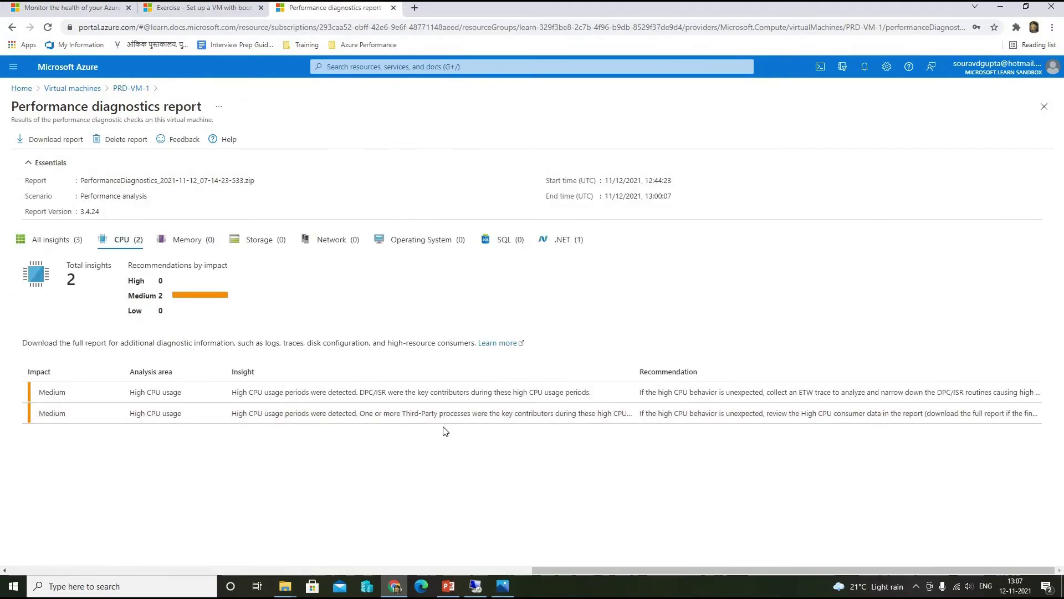
Step: Open the DPC/ISR high CPU insight, look through its recommendation and impacted resources, and return to the report
click(306, 397)
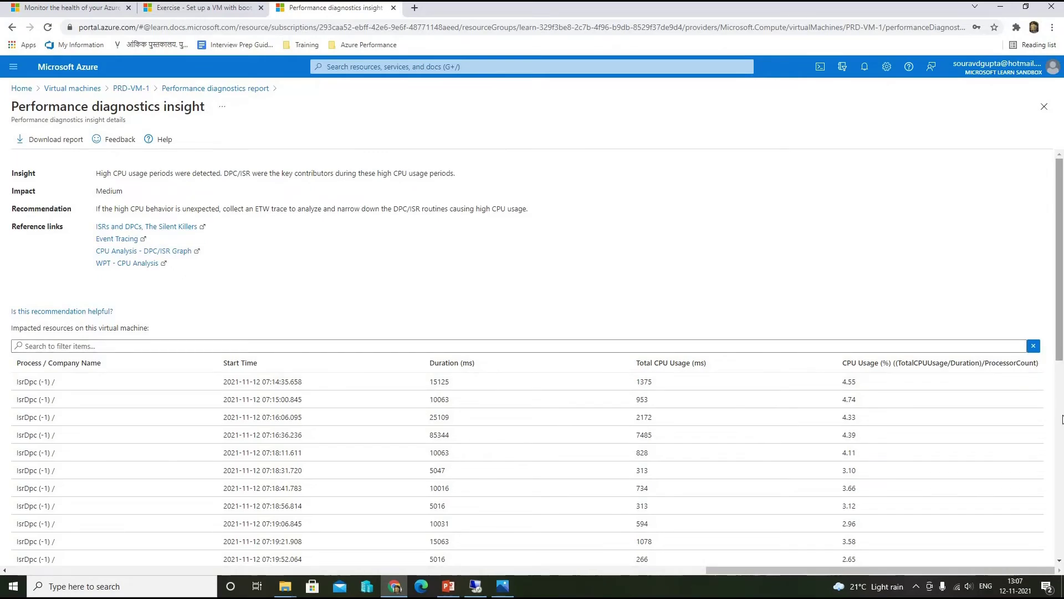
scroll(1062, 443, down, 4)
scroll(1062, 490, down, 4)
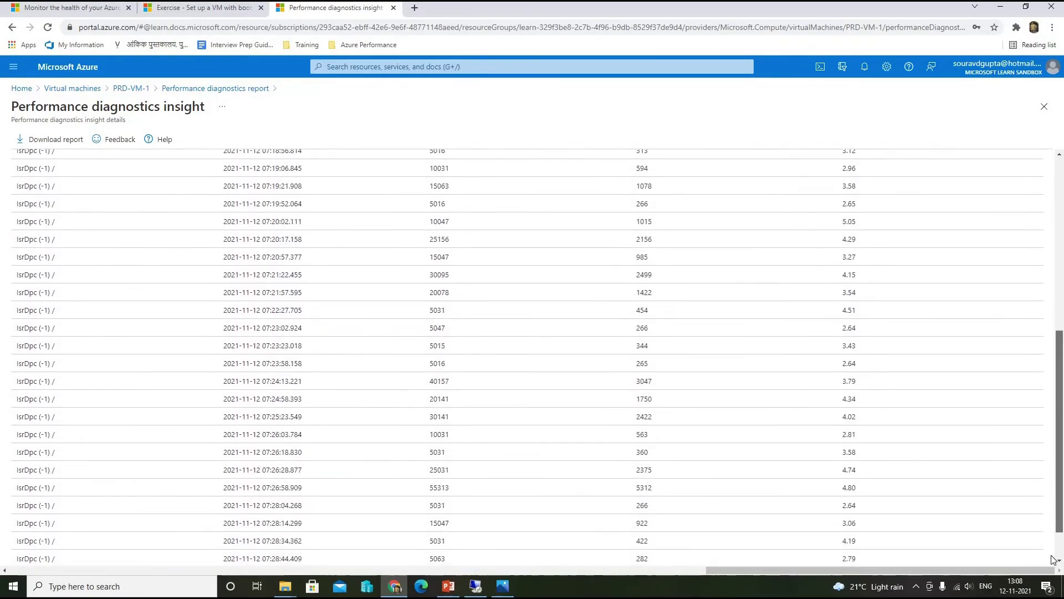
scroll(1062, 298, up, 7)
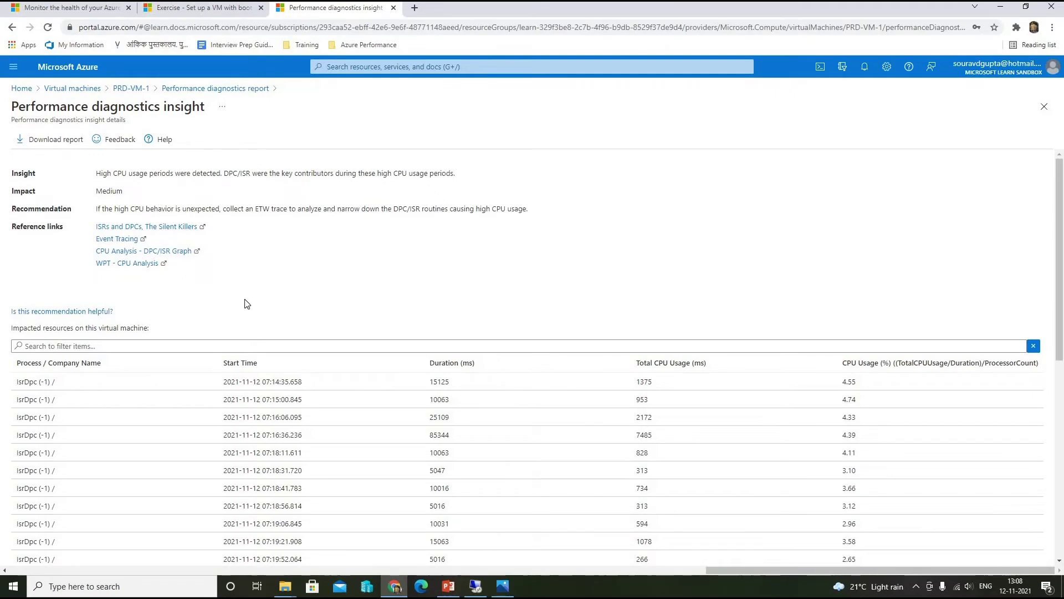
click(67, 398)
click(205, 89)
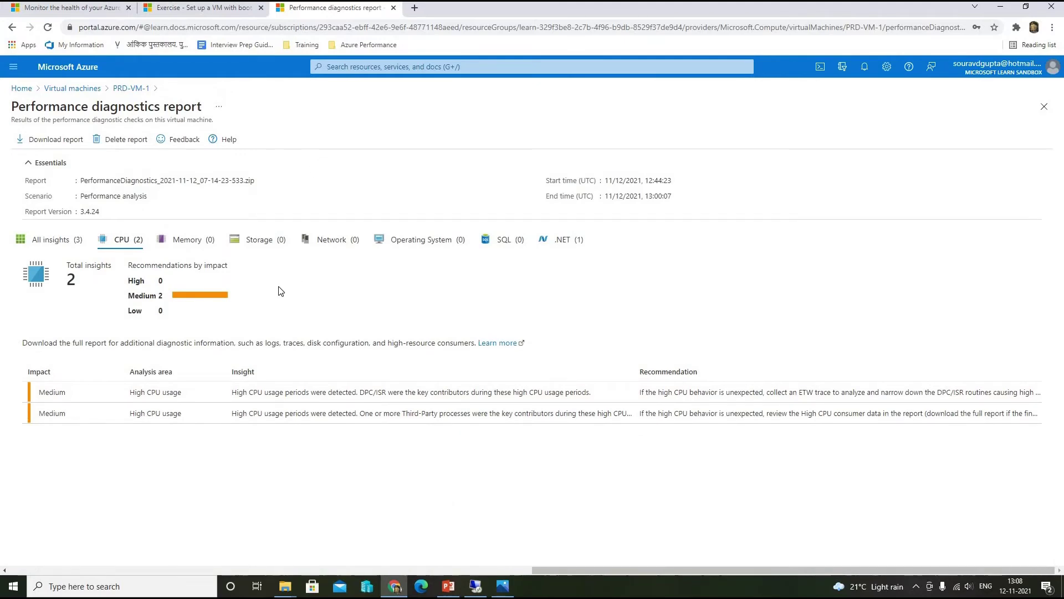
Step: Examine the .NET insight on long garbage collection pauses, including its impacted resources, and return to the report
click(167, 247)
click(571, 240)
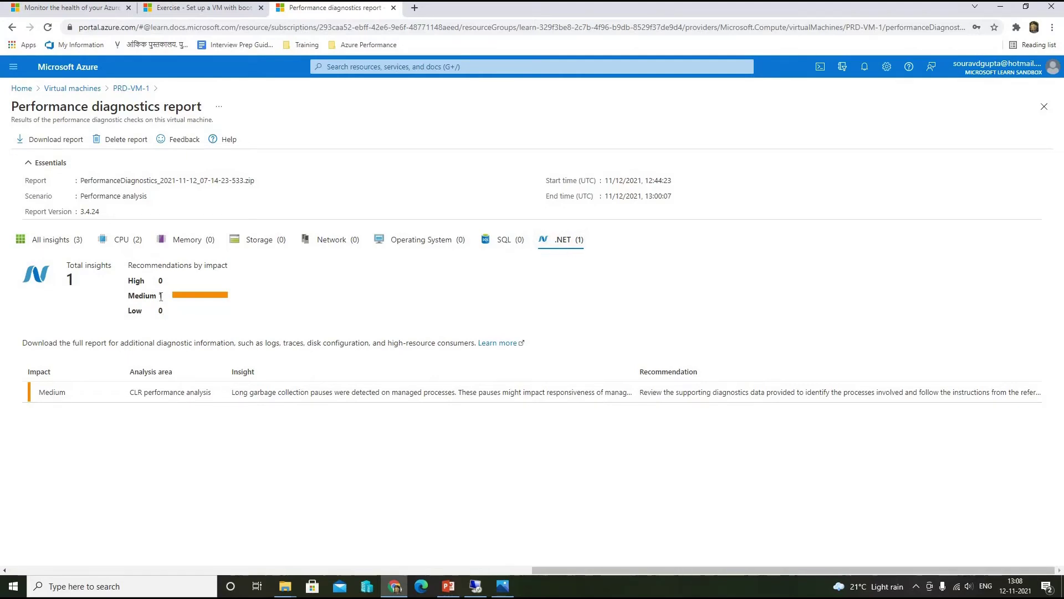
click(175, 394)
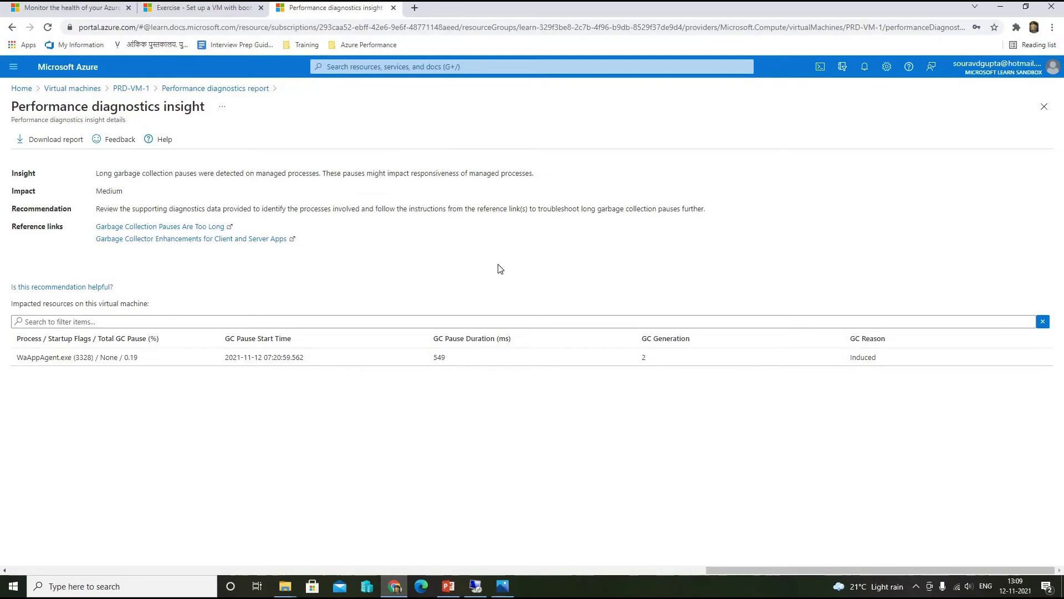
click(238, 89)
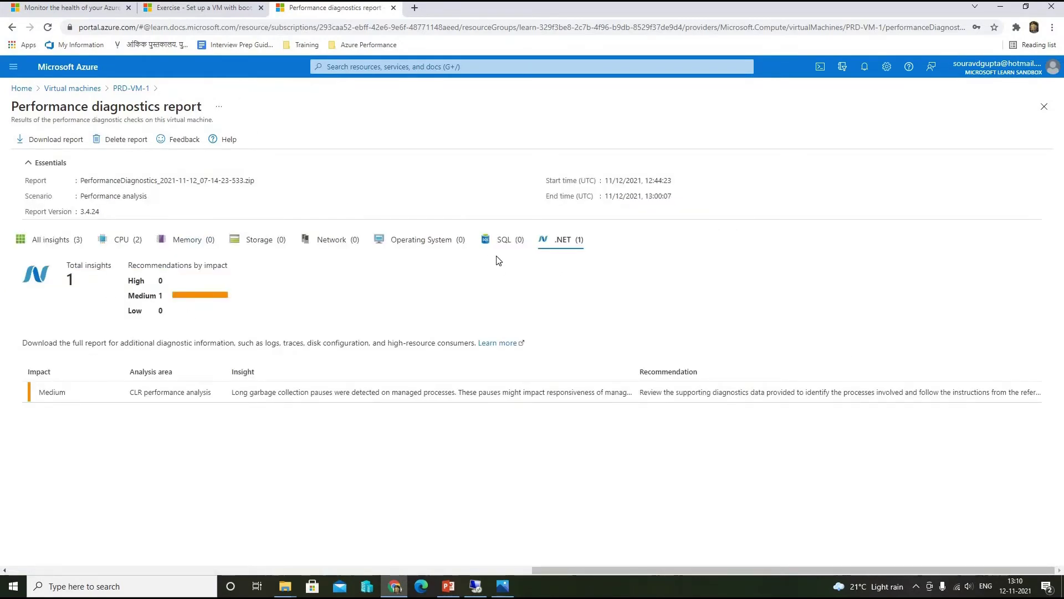
click(576, 246)
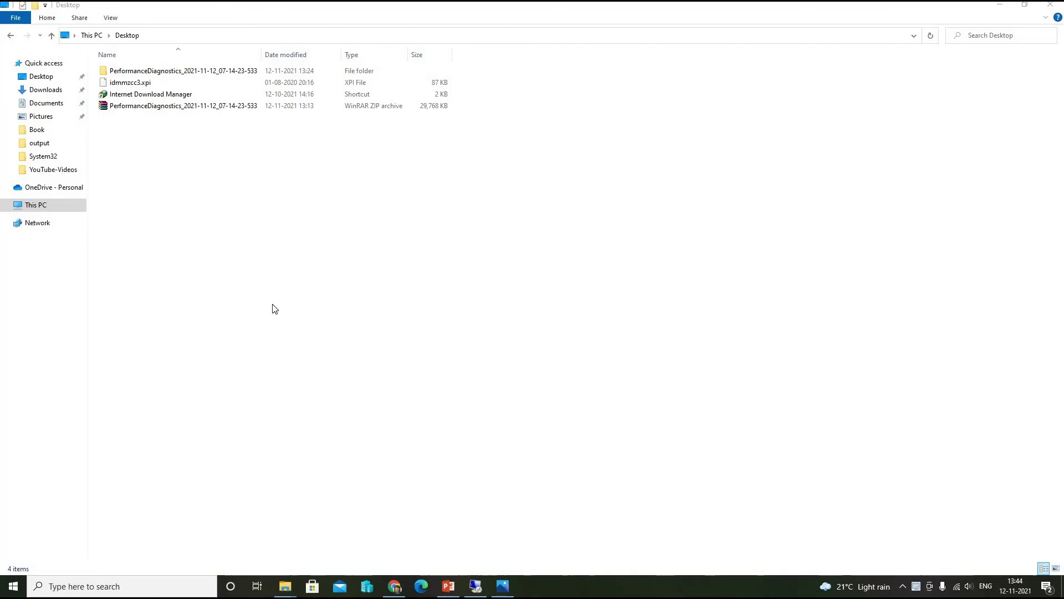
Step: In File Explorer, open the extracted PerformanceDiagnostics_2021-11-12_07-14-23-533 folder on the Desktop and locate the PerfInsights Report file
click(196, 109)
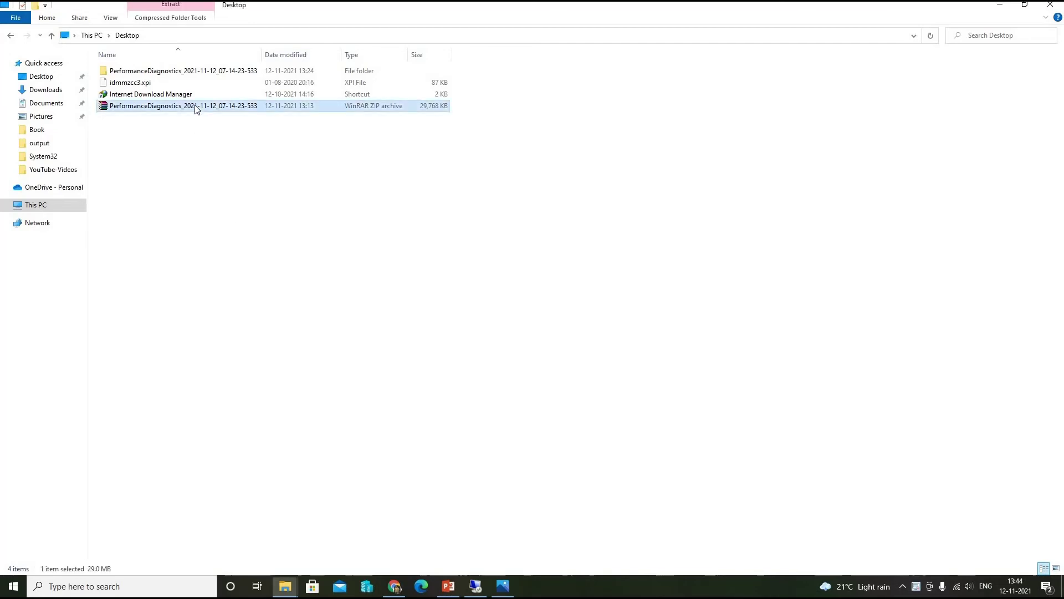
double_click(204, 71)
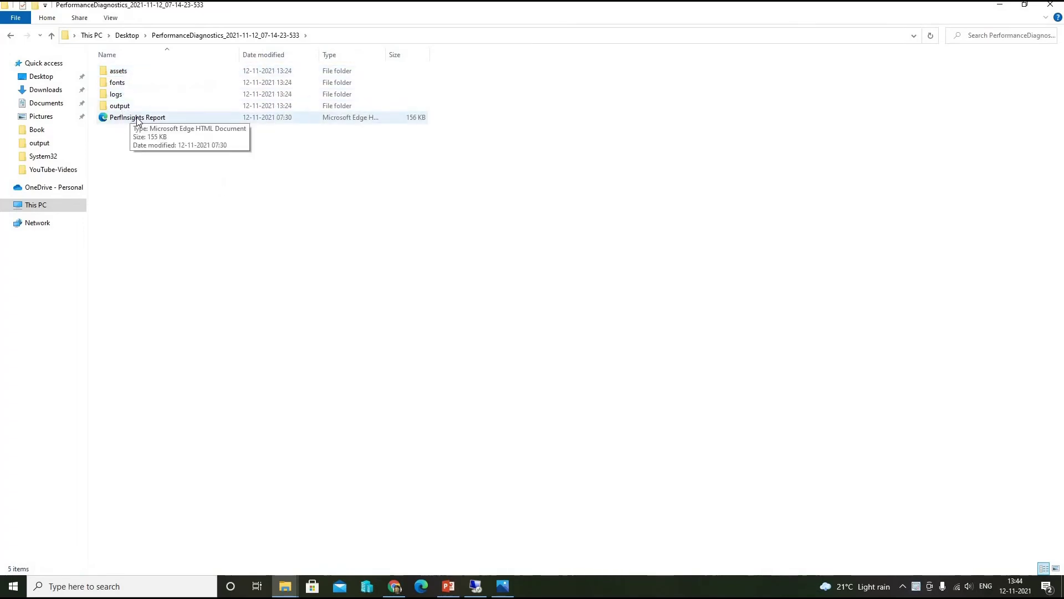
click(168, 118)
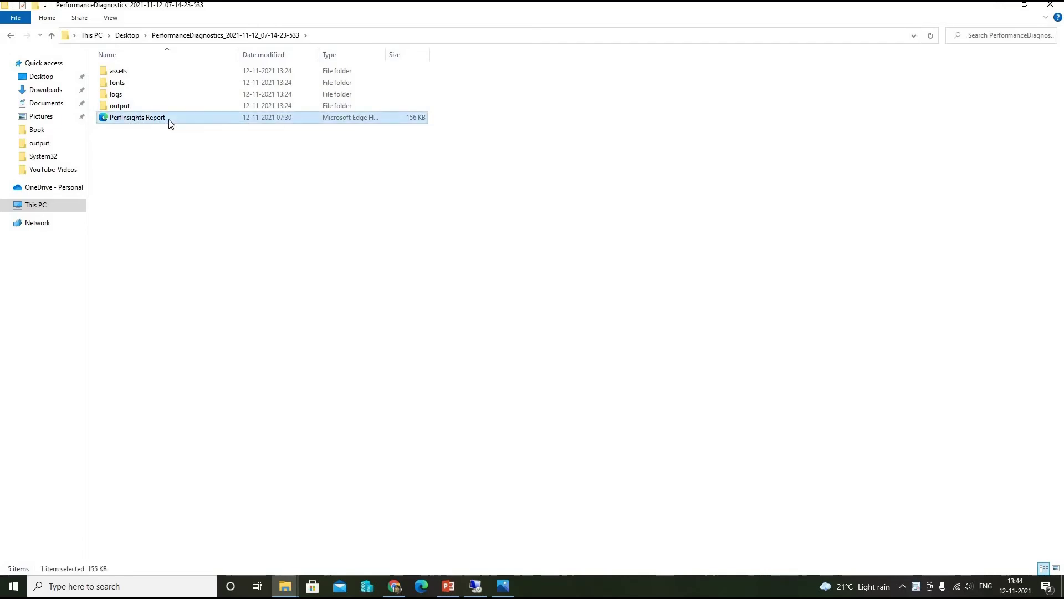
Step: Open the text log in the logs folder in Notepad, read through to its end, and close it
double_click(147, 97)
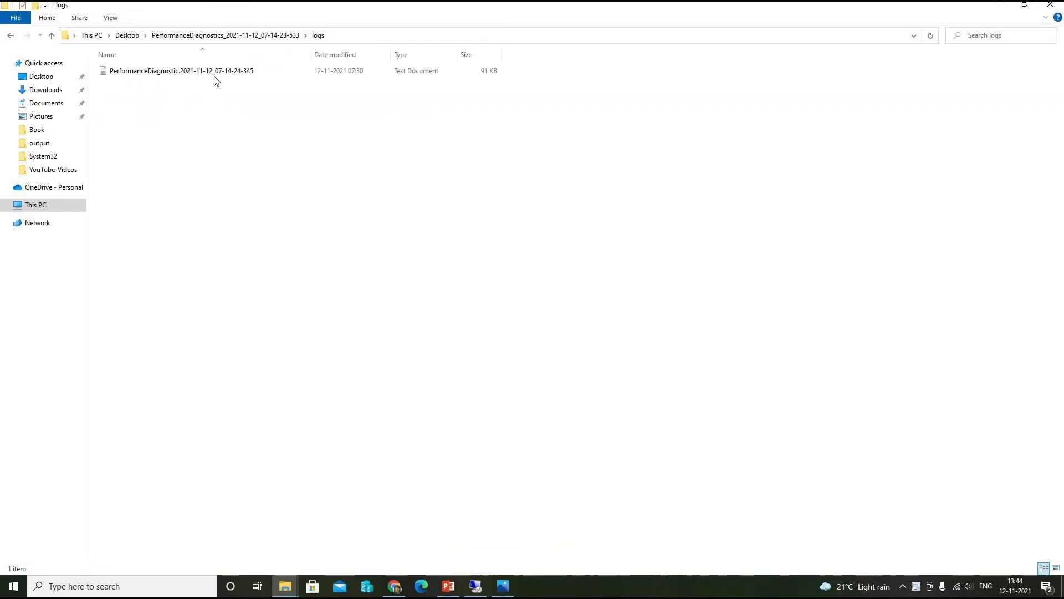
click(236, 74)
right_click(237, 74)
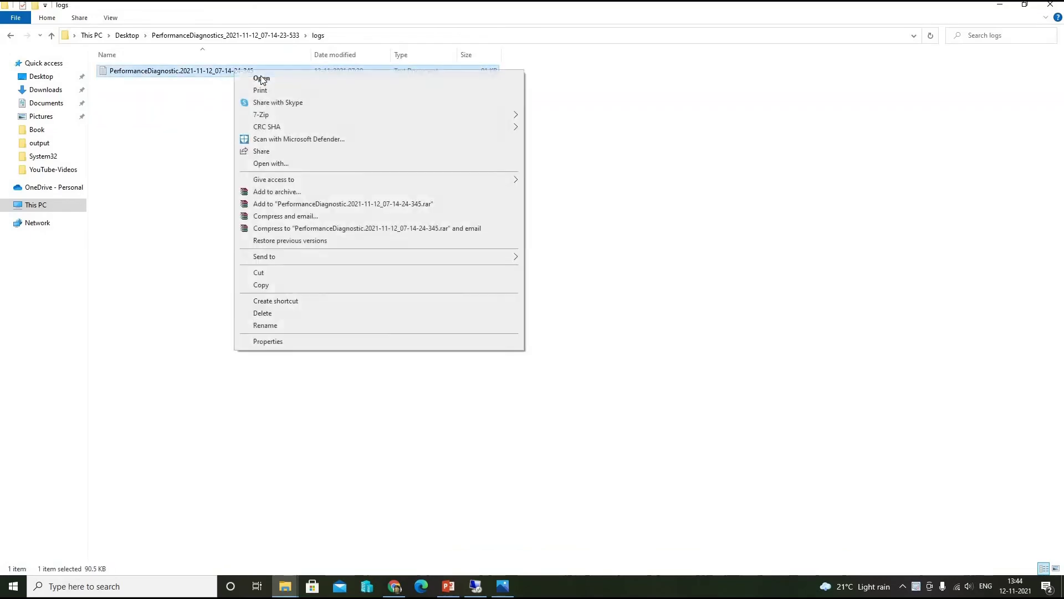
click(274, 88)
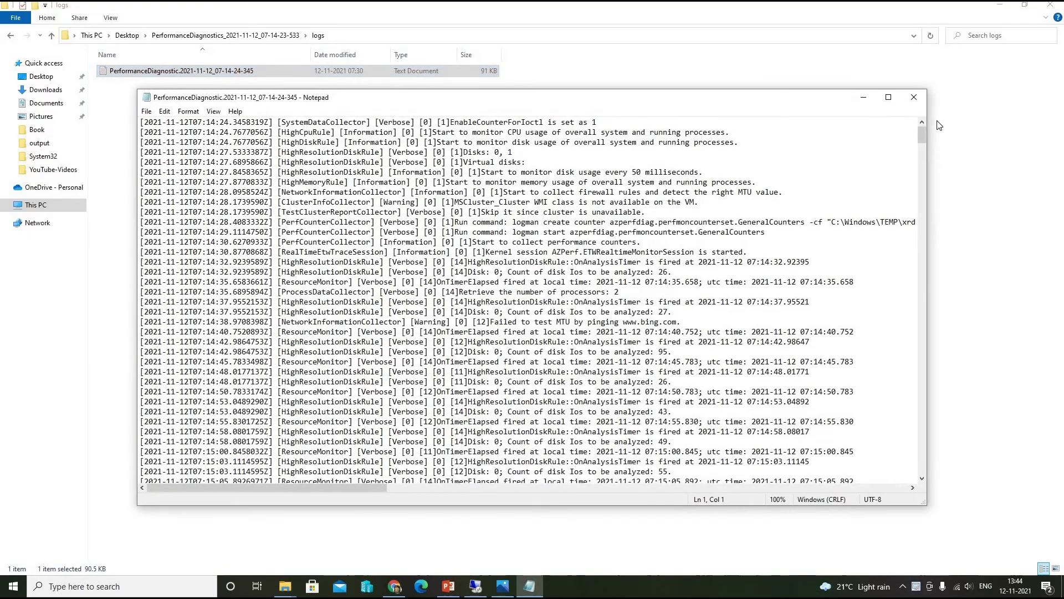
click(888, 97)
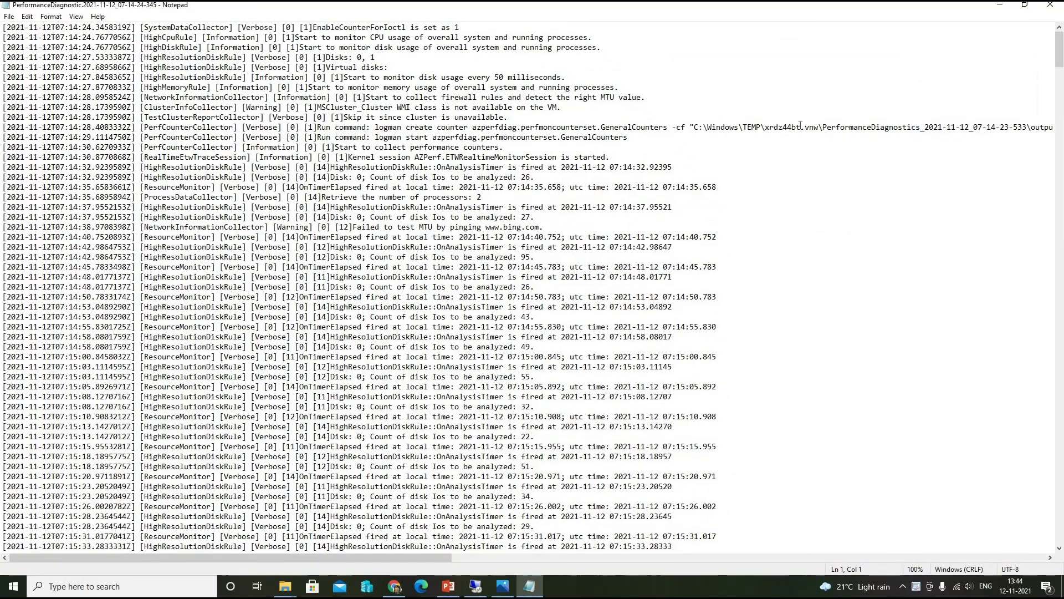
drag(1059, 60, 1062, 549)
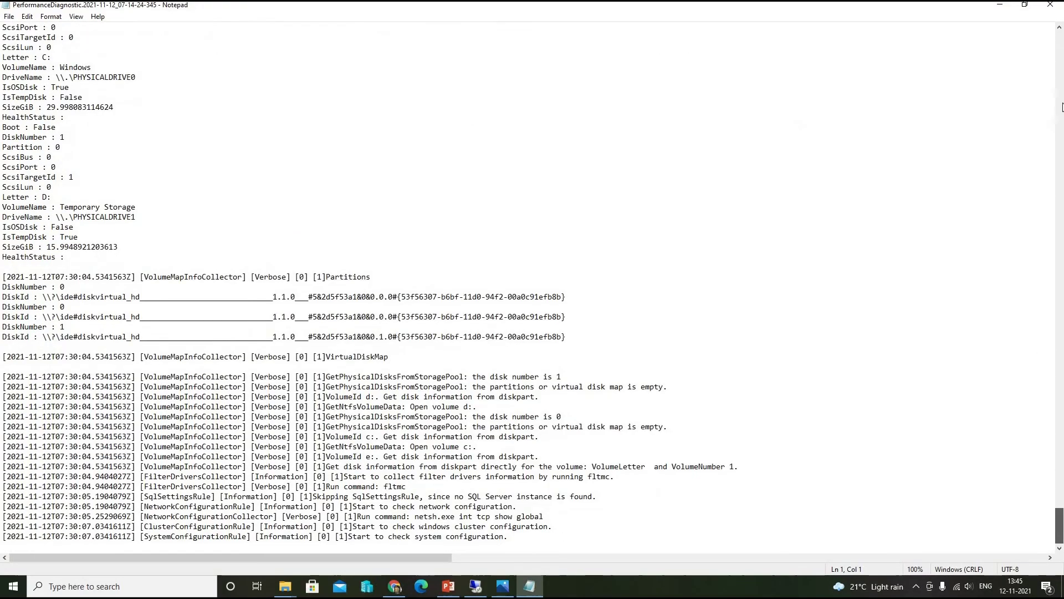
click(1050, 5)
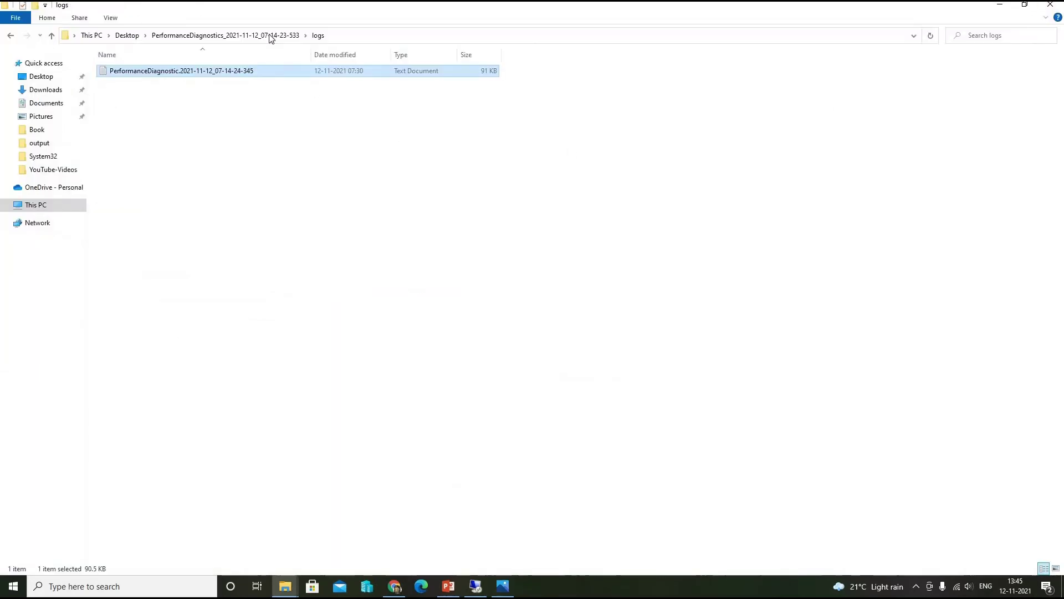
Step: Open the diagnostics package's output folder and examine its trace, performance counter and event log files
click(225, 35)
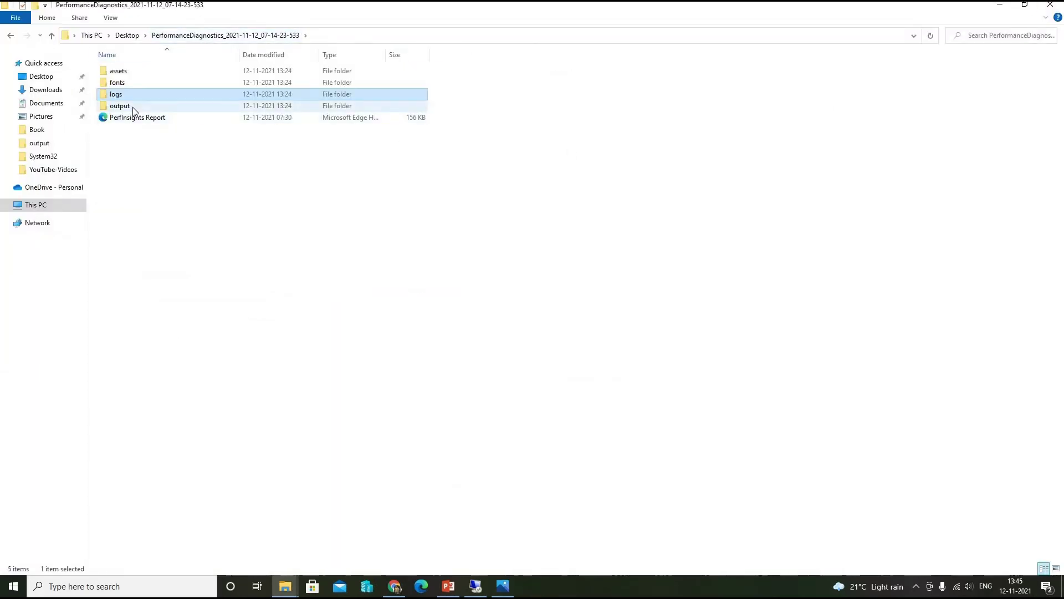
double_click(133, 108)
click(195, 73)
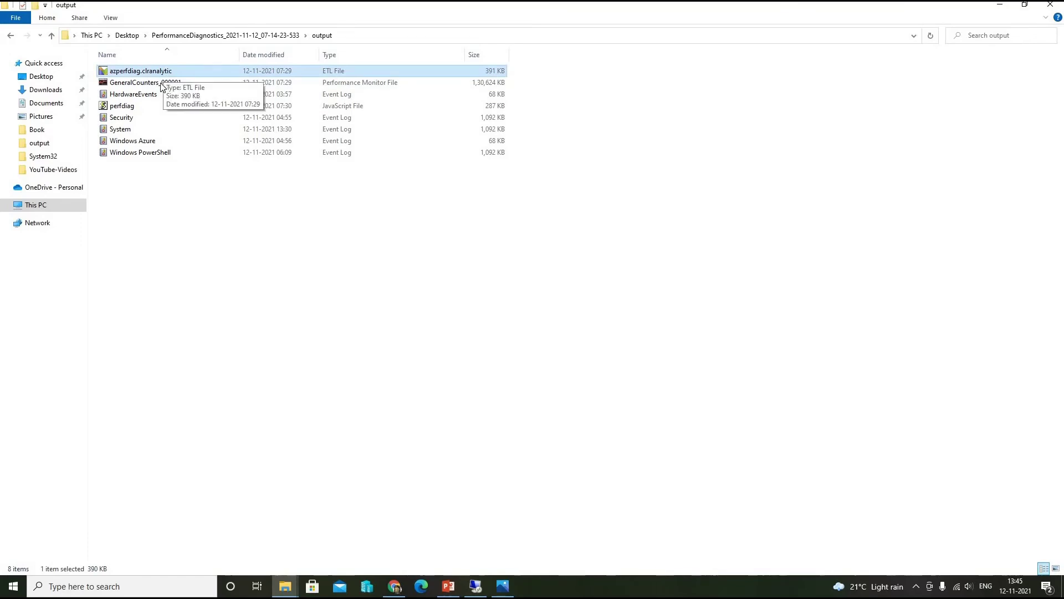
click(138, 94)
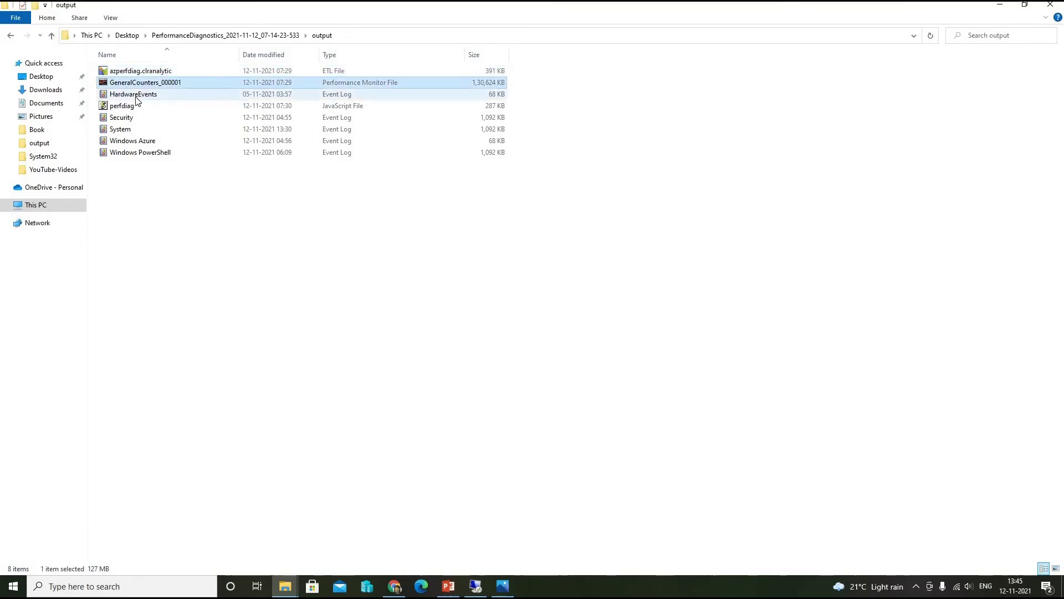
click(124, 129)
click(181, 72)
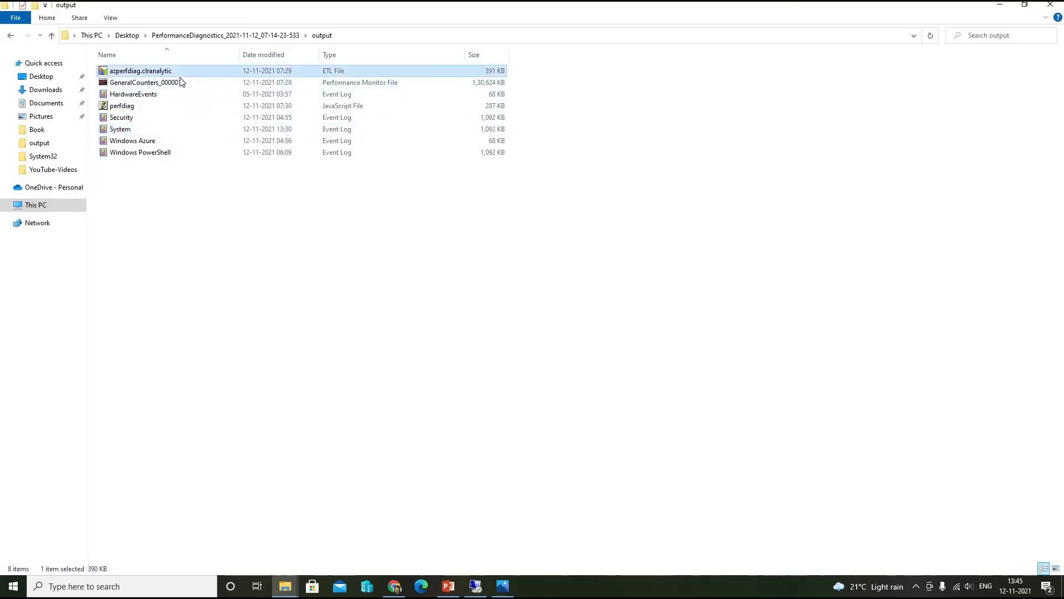
right_click(188, 74)
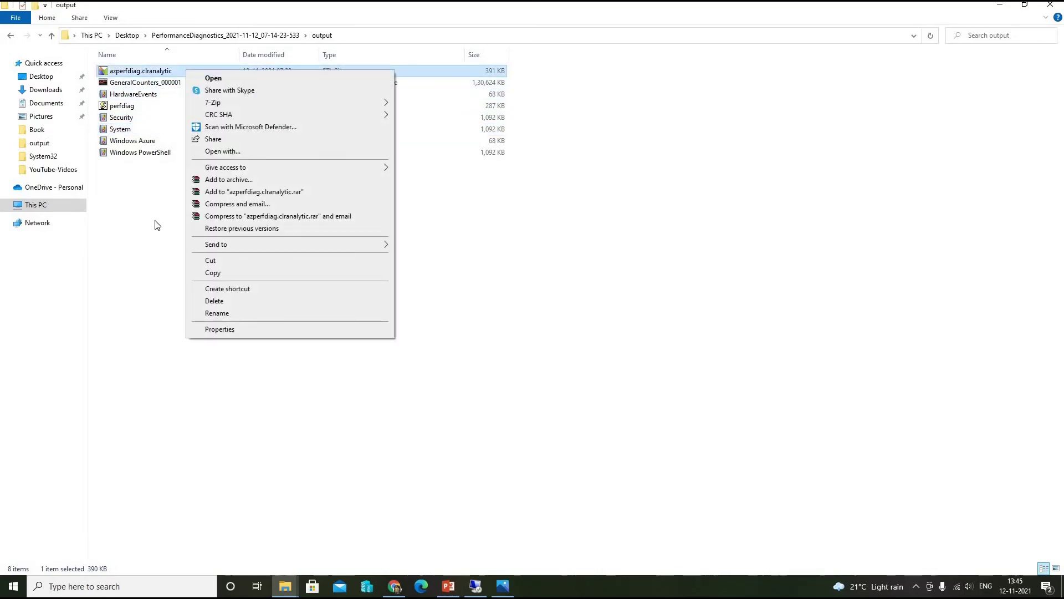
click(158, 226)
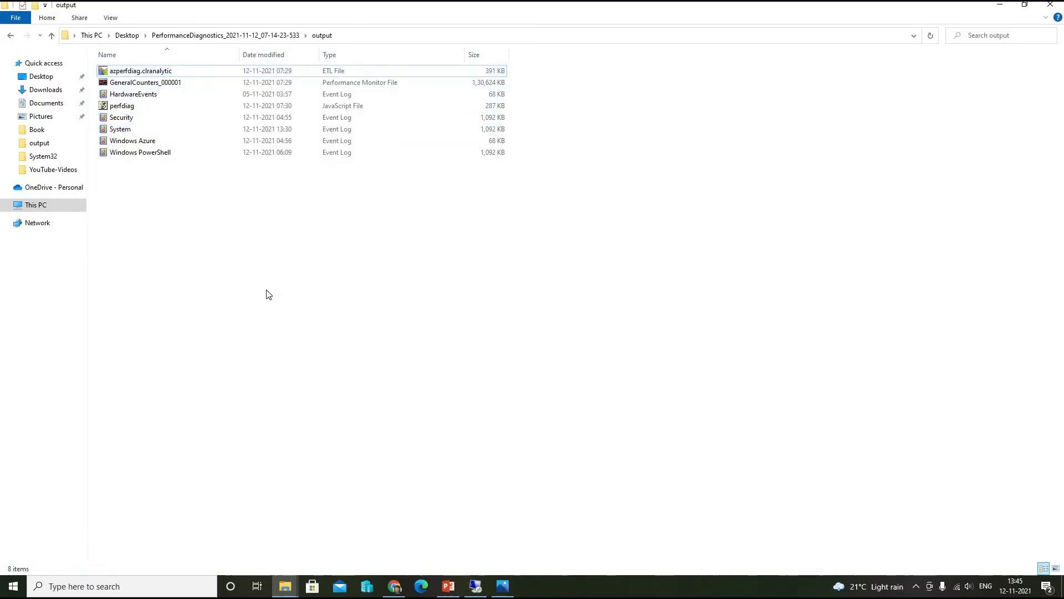
Step: Load the azperfdiag.clranalytic trace from the output folder in Windows Performance Analyzer and expand the System Activity graphs
click(14, 586)
click(107, 274)
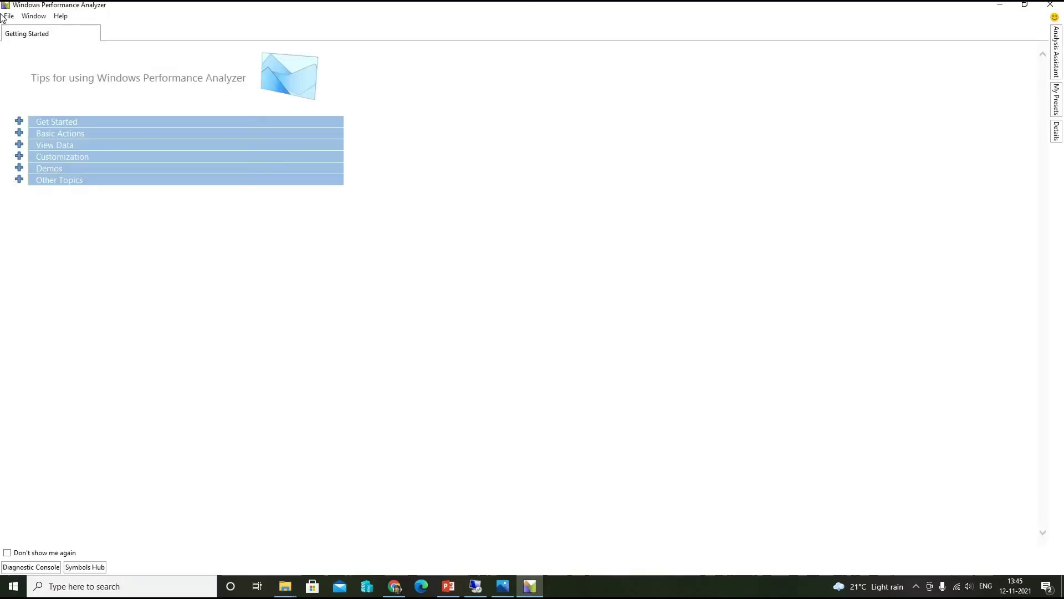
click(9, 16)
click(28, 29)
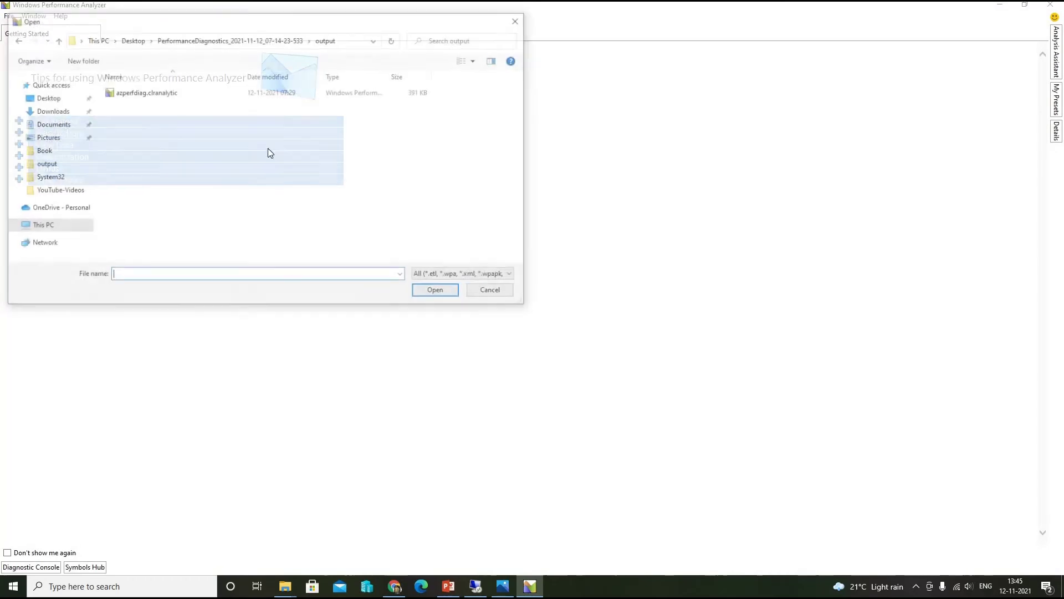
click(166, 92)
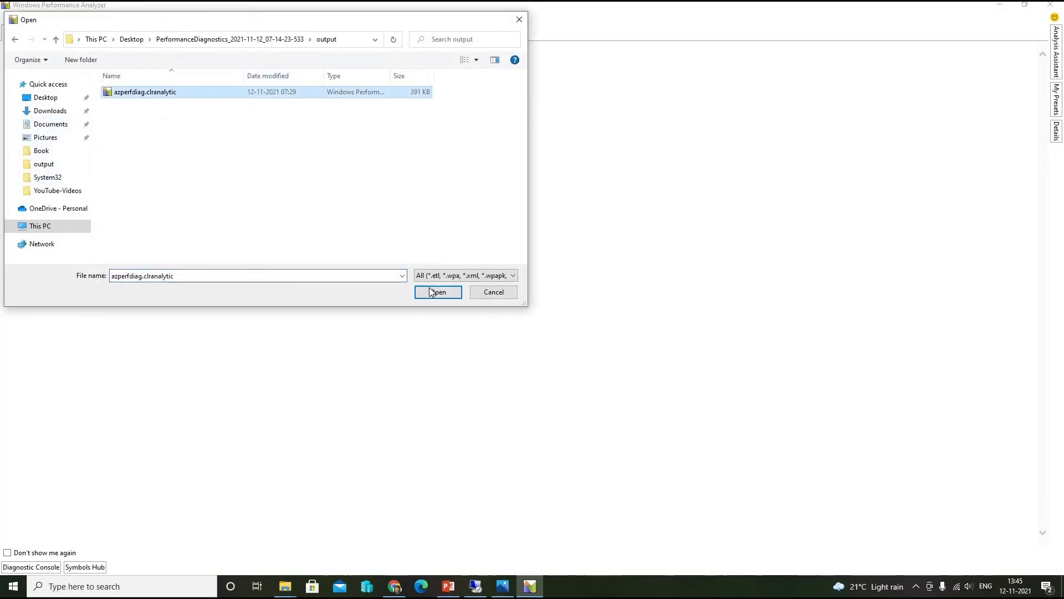
click(419, 292)
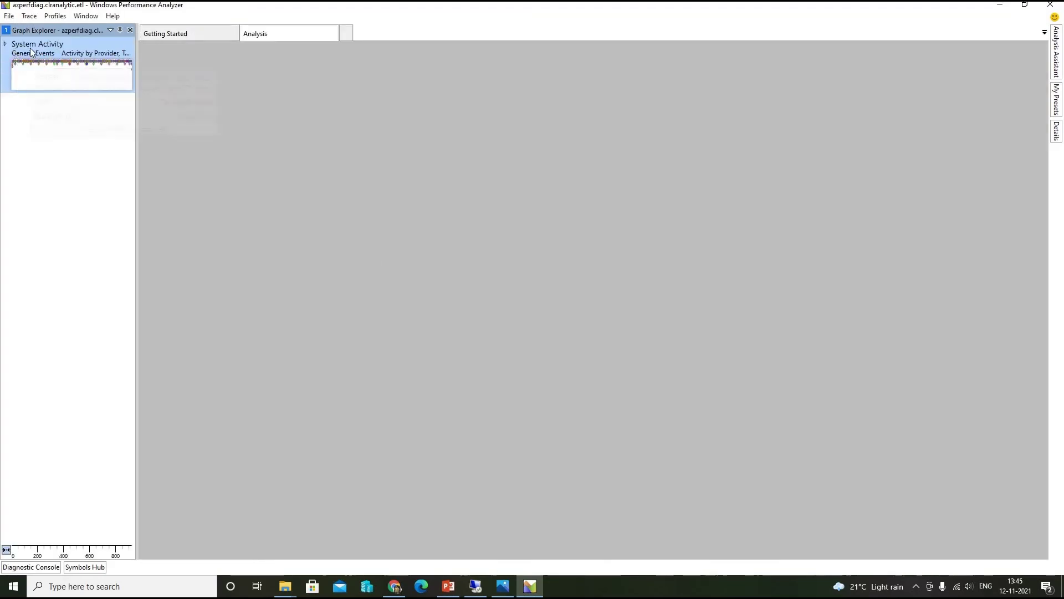
click(5, 44)
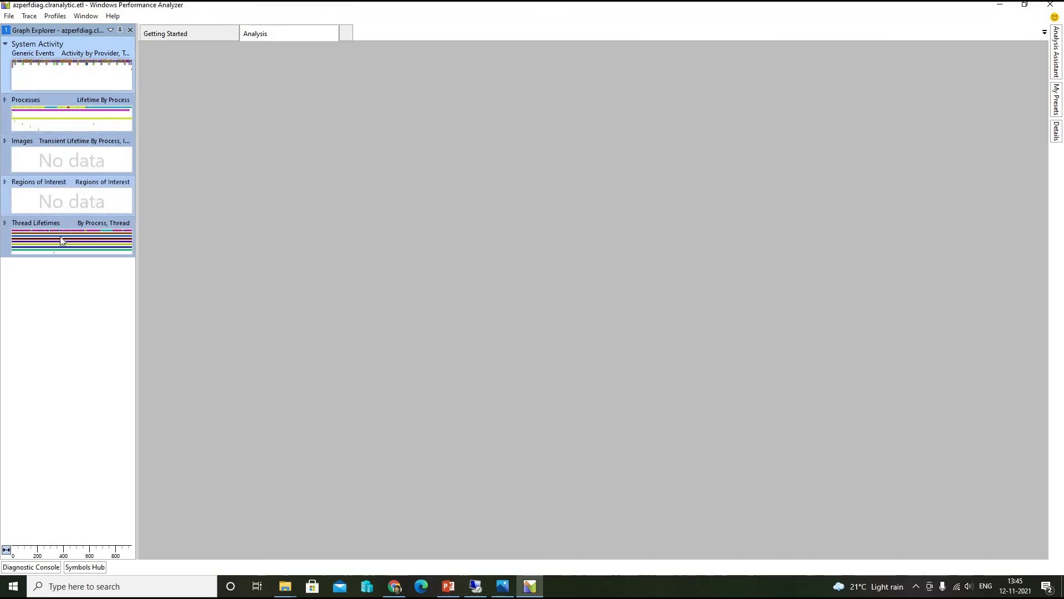
Step: Add the Generic Events, Processes, Images, Regions of Interest and both Thread Lifetimes graphs to the Analysis view
click(5, 222)
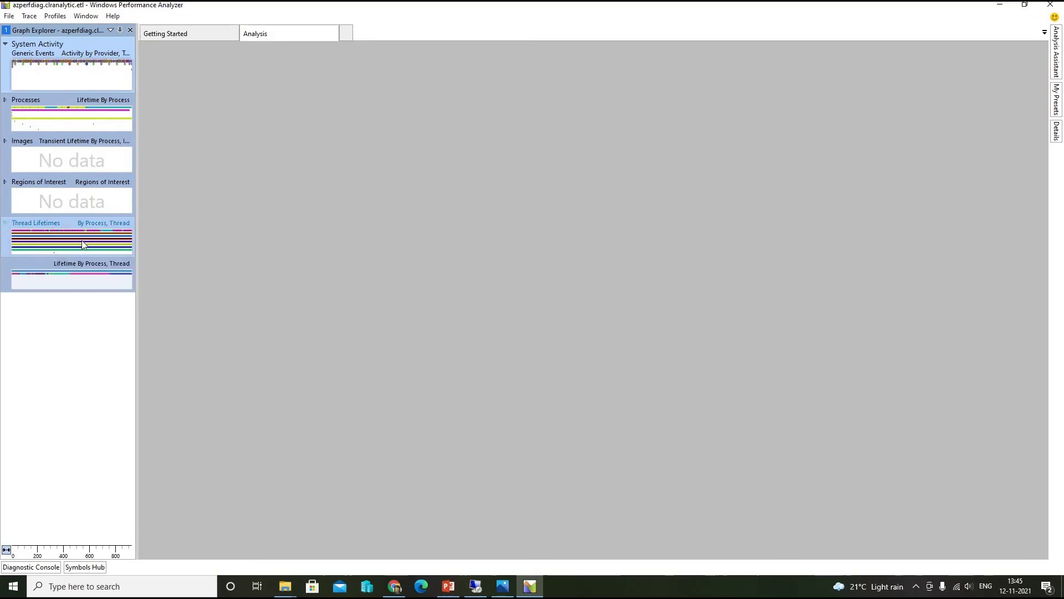
double_click(86, 79)
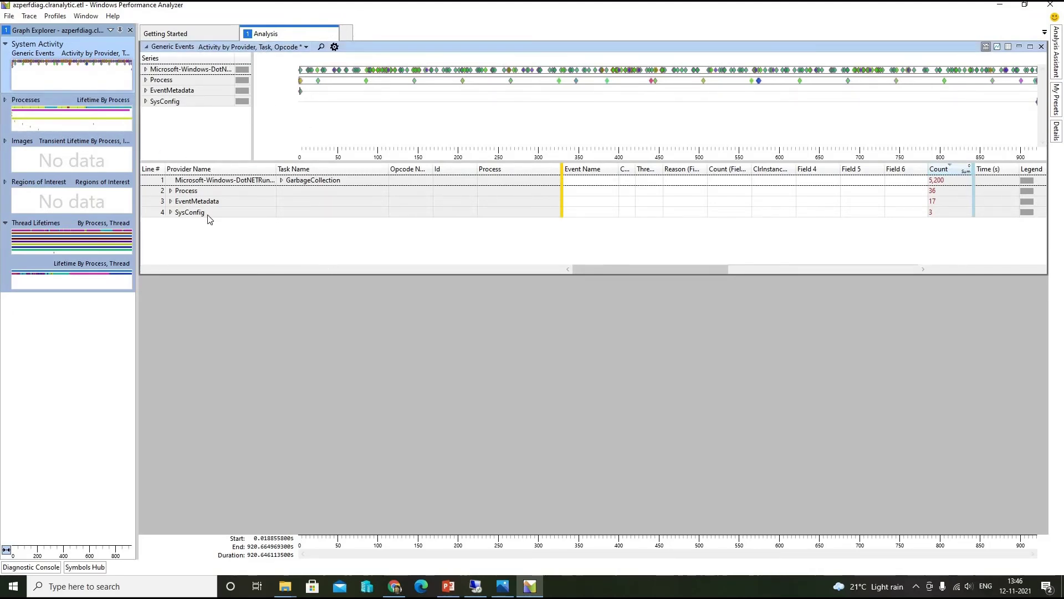
double_click(80, 121)
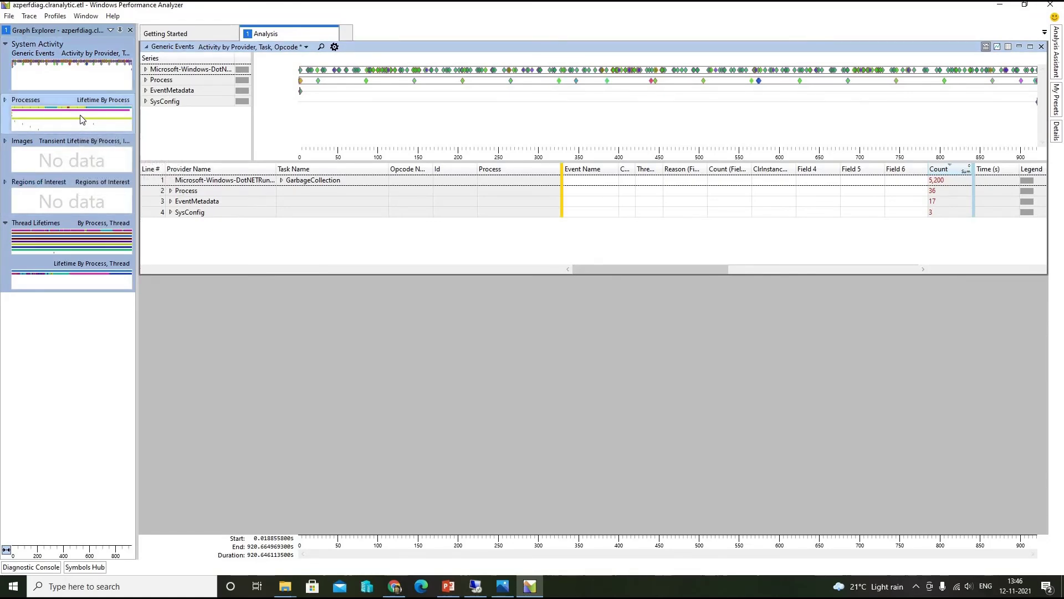
double_click(77, 161)
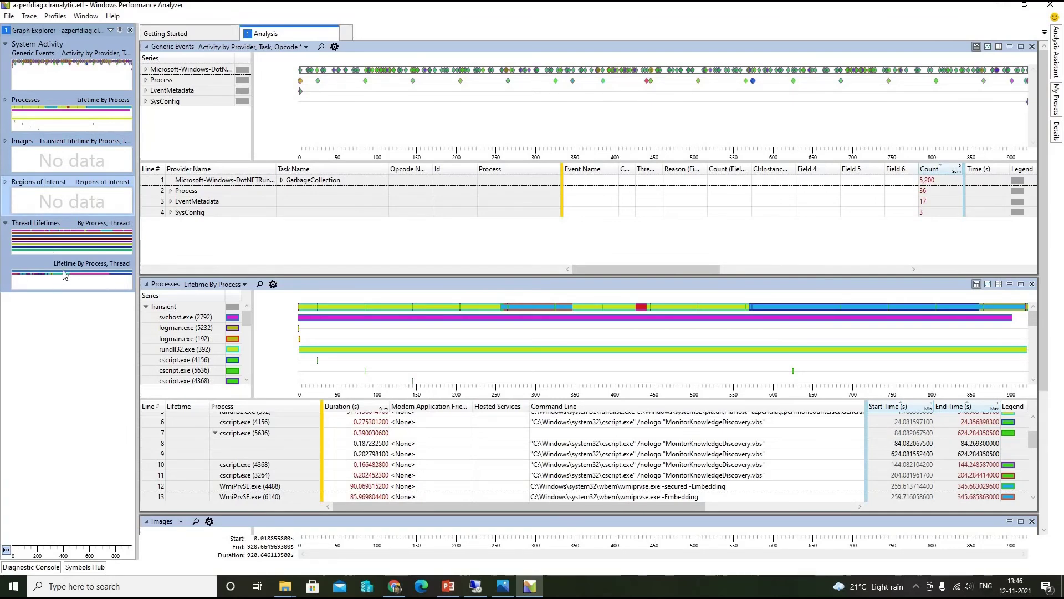
mouse_move(75, 238)
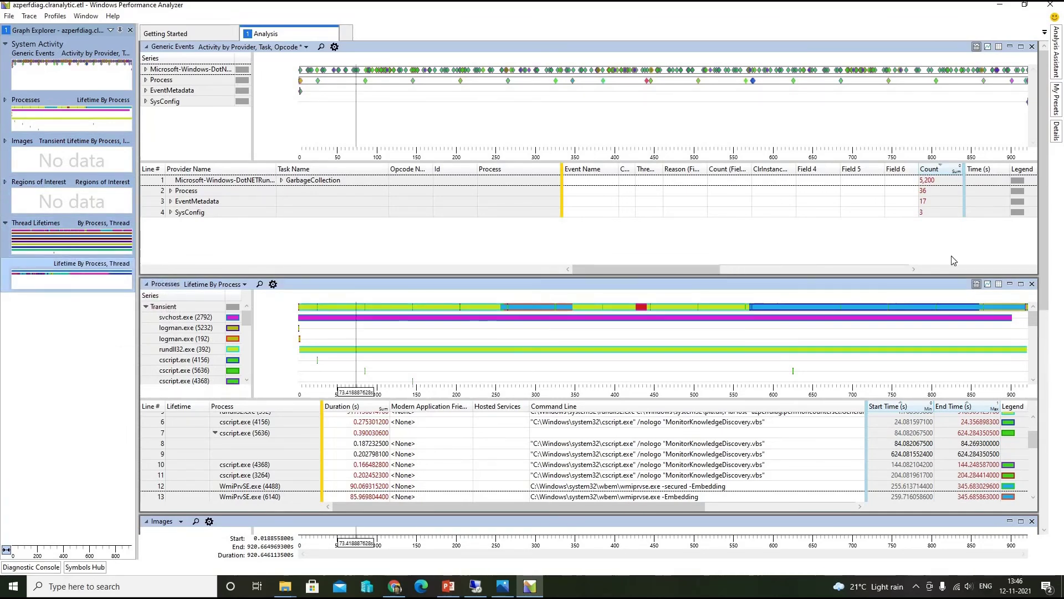
Step: Expand the Persistent group in the Lifetime By Process, Thread graph, look through its processes and select CPUSTRES64.EXE
drag(1045, 305, 1060, 464)
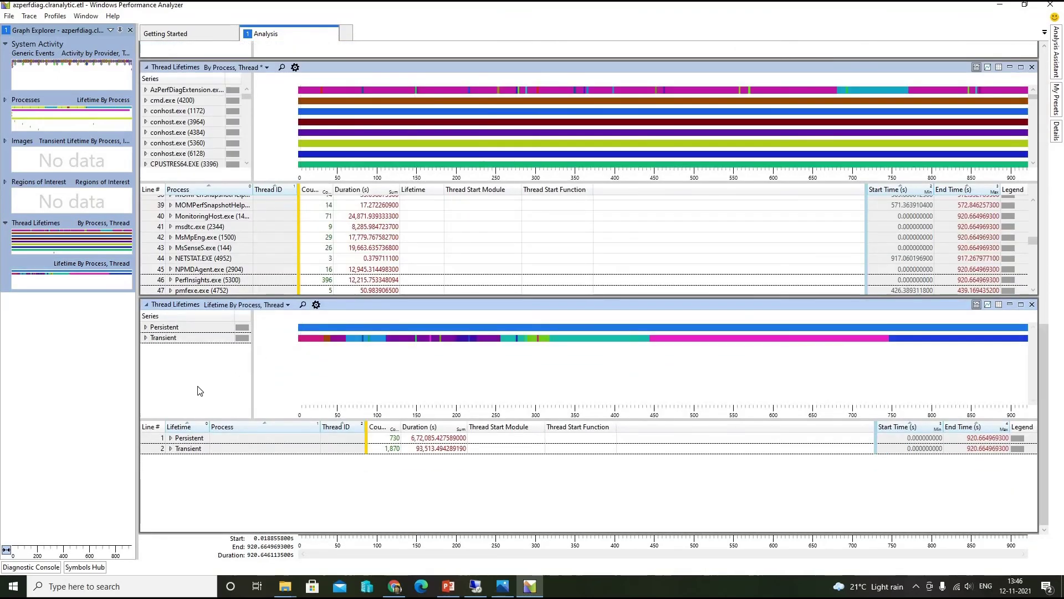
click(146, 328)
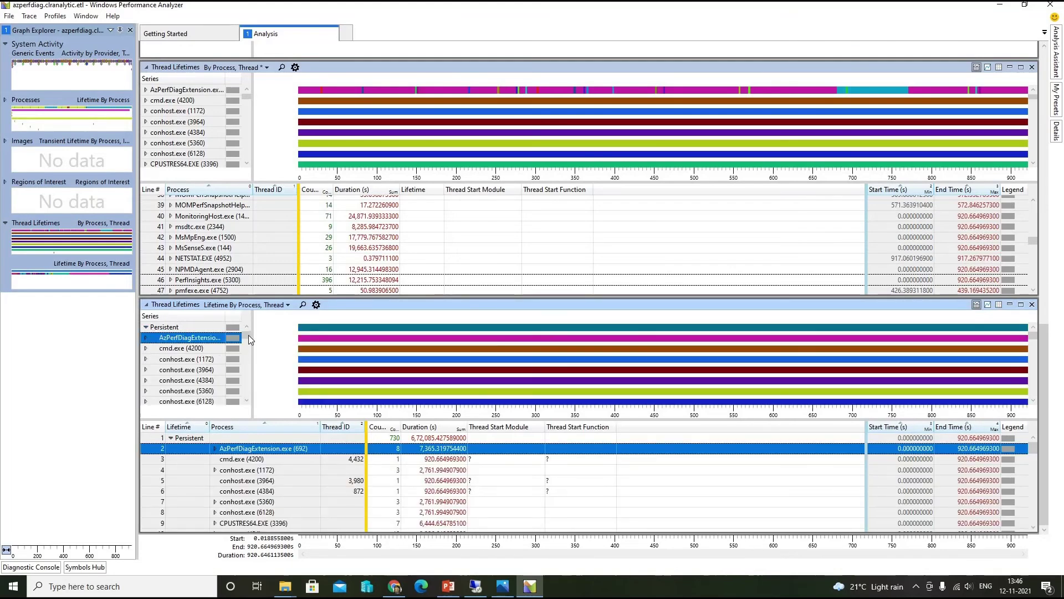
drag(249, 335, 248, 394)
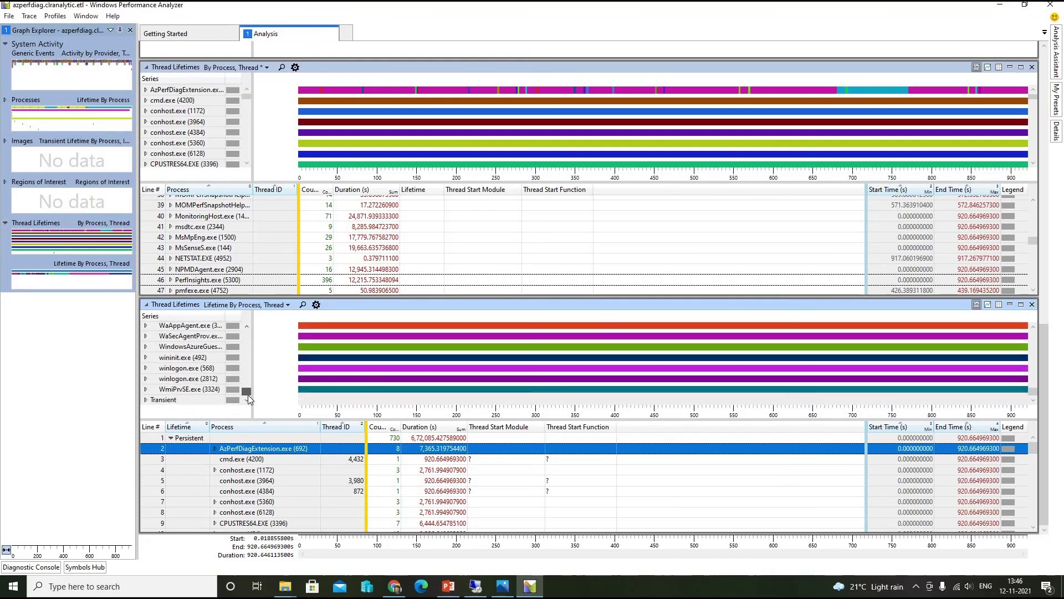
drag(250, 357, 251, 337)
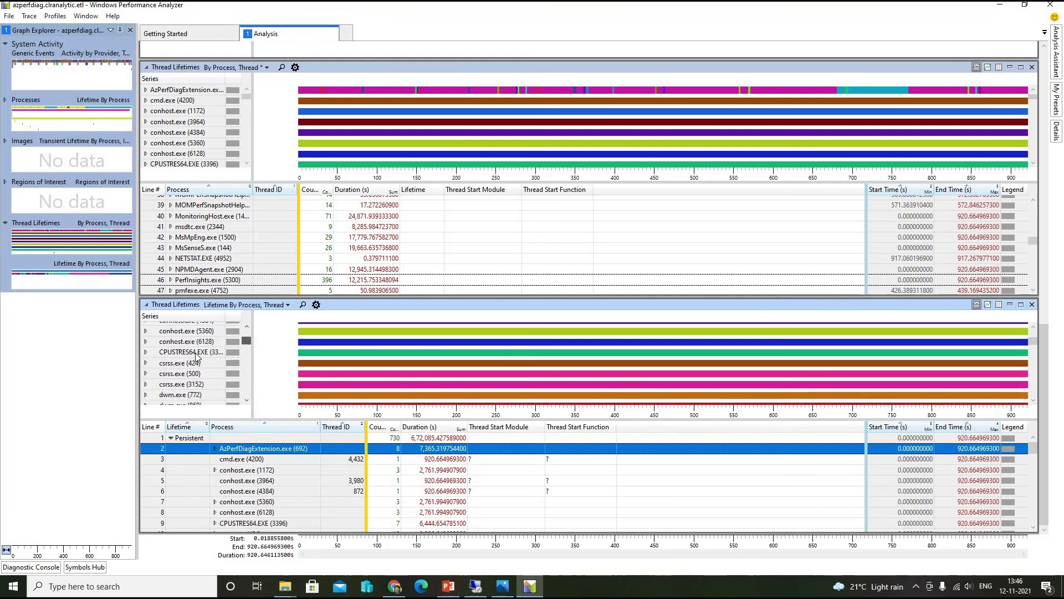
click(239, 353)
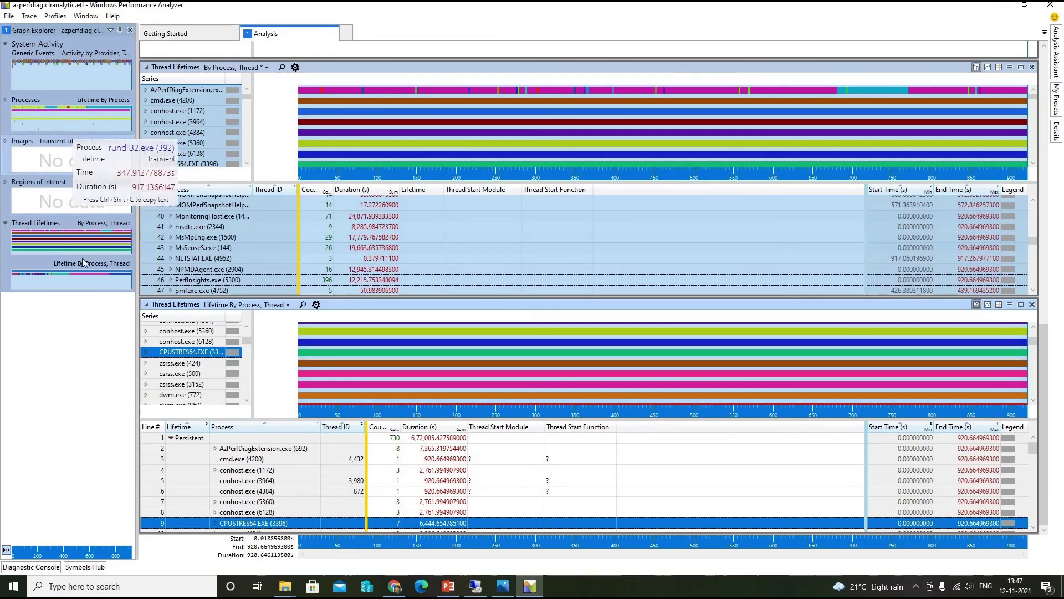
Step: Expand the Processes graphs, look through the analysis graphs and collapse the Persistent group in the Lifetime By Process, Thread graph
click(6, 102)
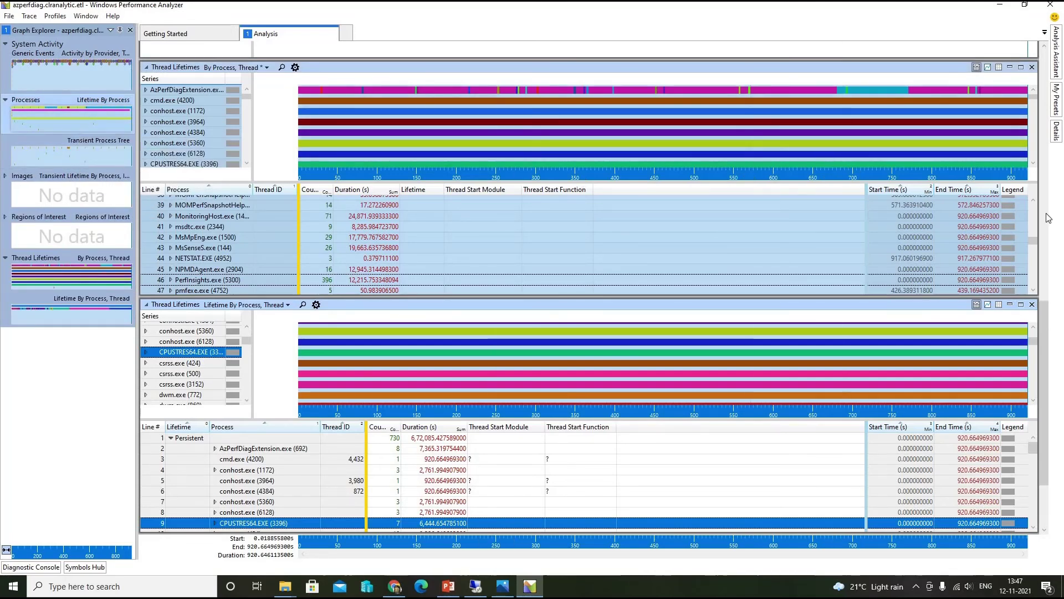
scroll(1051, 366, up, 2)
scroll(1051, 366, up, 4)
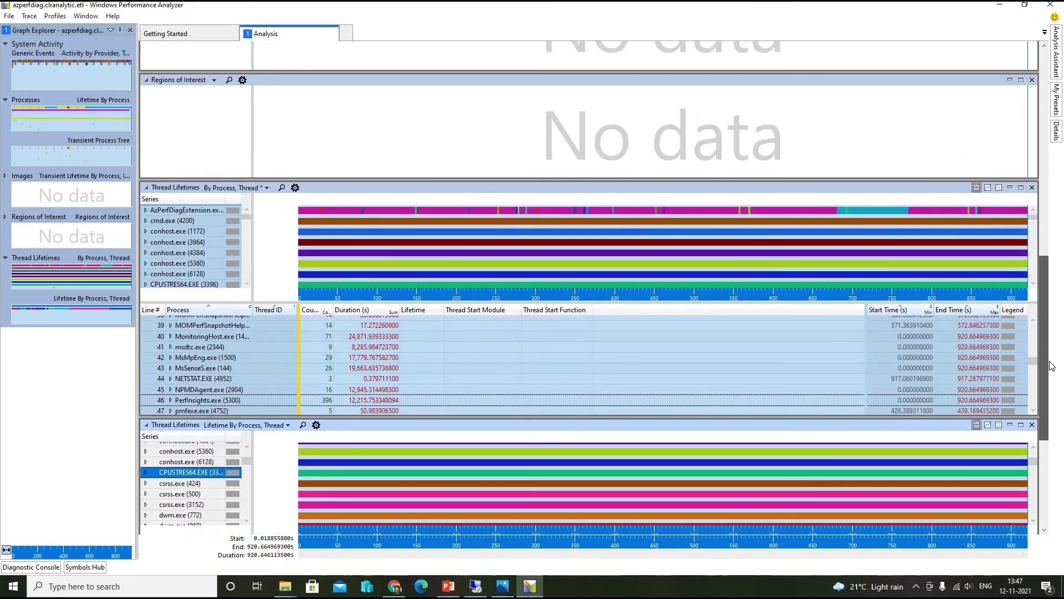
scroll(1049, 304, up, 13)
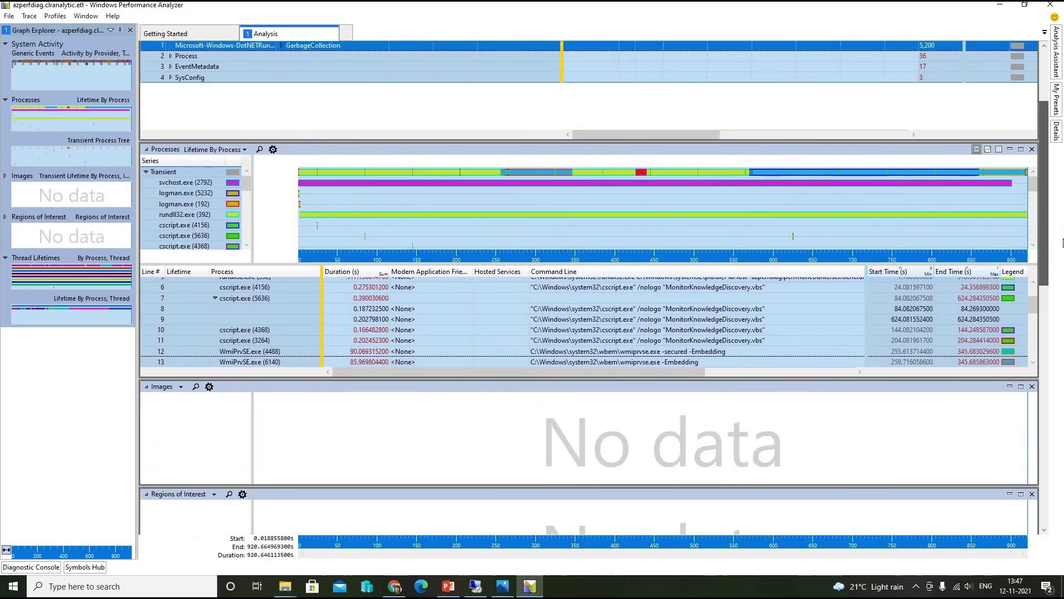
drag(1063, 243, 1063, 397)
scroll(248, 254, up, 3)
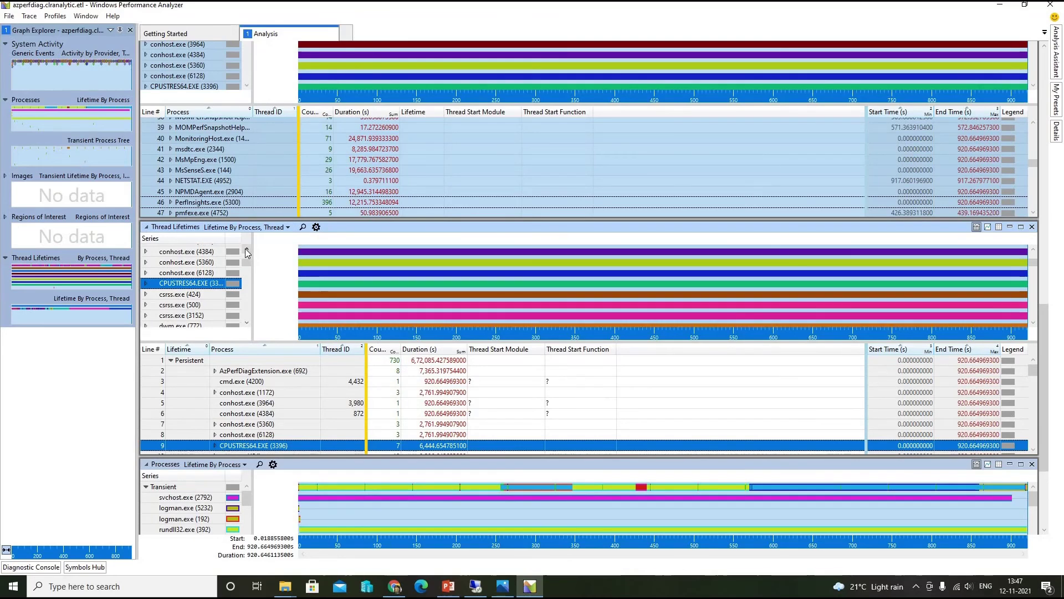
scroll(247, 254, up, 1)
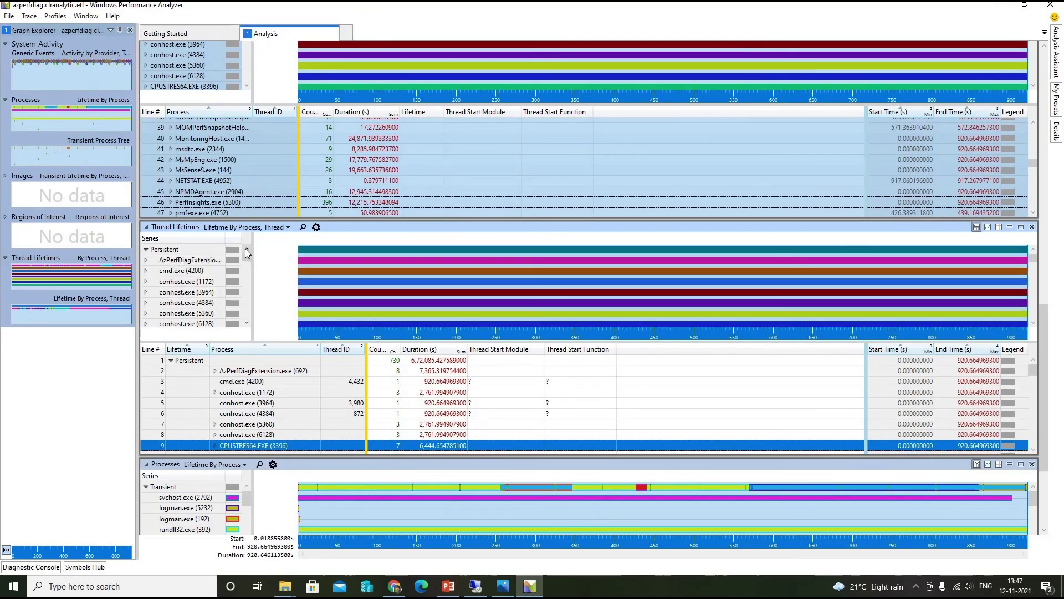
click(146, 257)
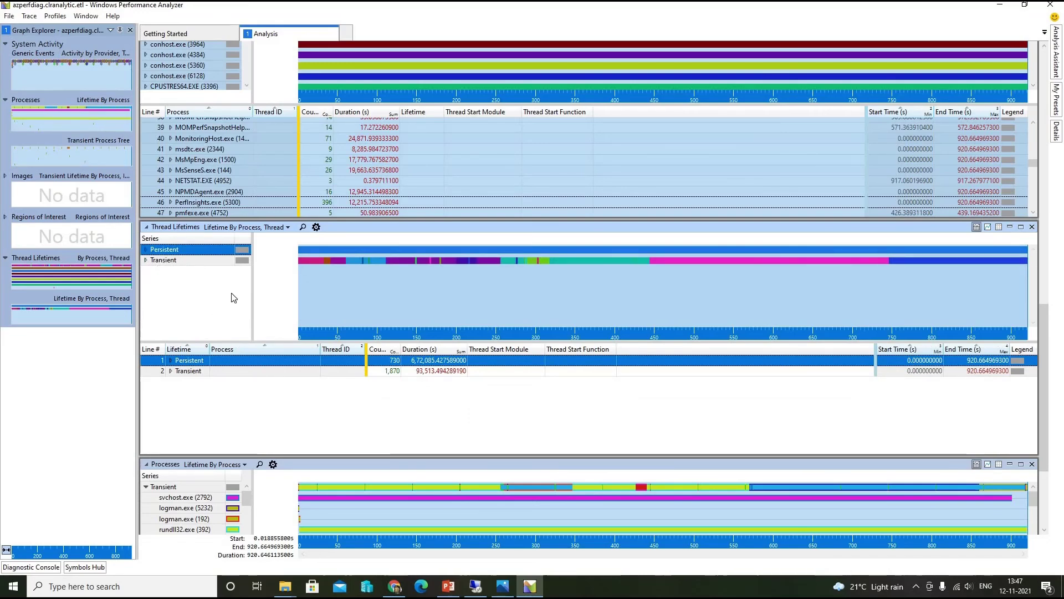
scroll(1040, 448, down, 3)
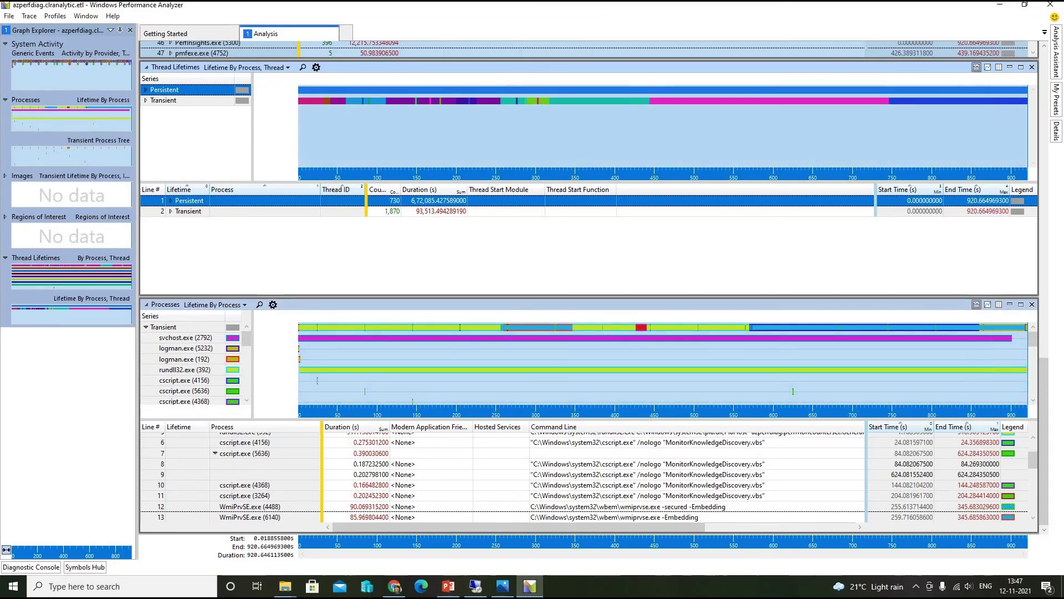
Step: Switch to the output folder in File Explorer and open the System event log in a maximized Event Viewer
click(1000, 6)
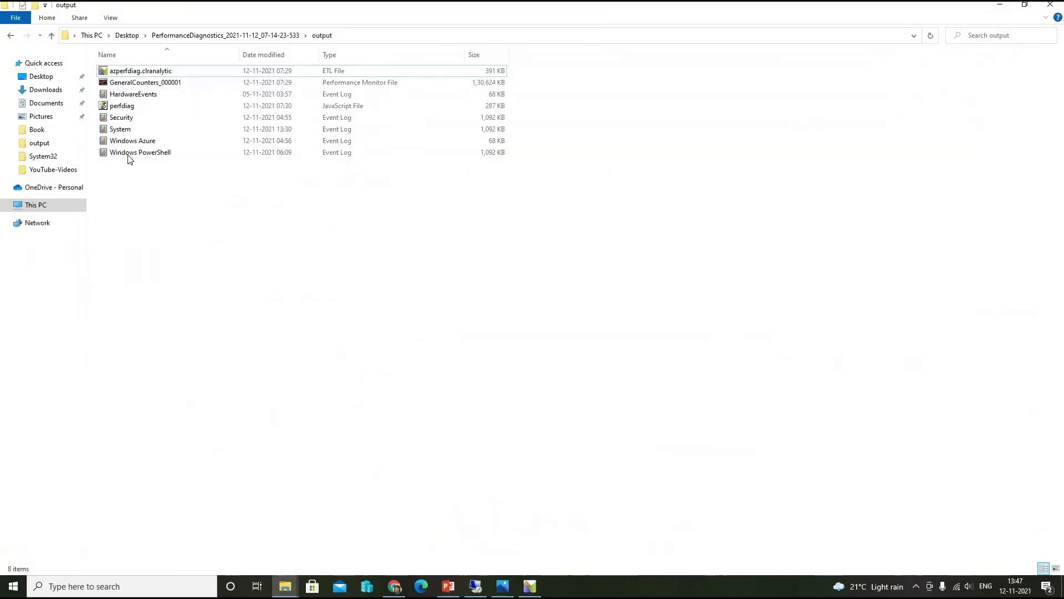
click(141, 129)
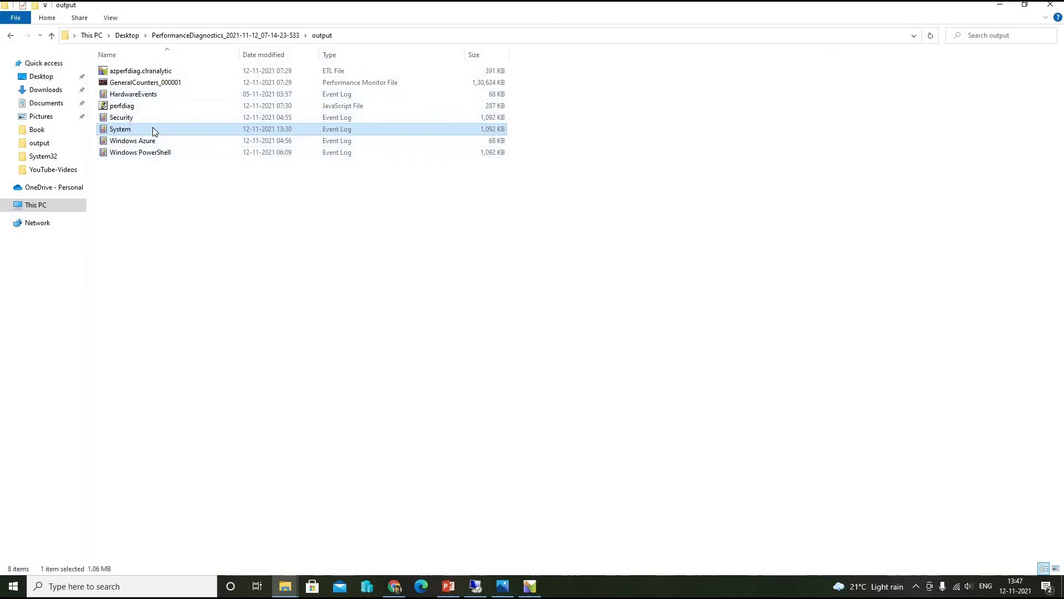
right_click(152, 128)
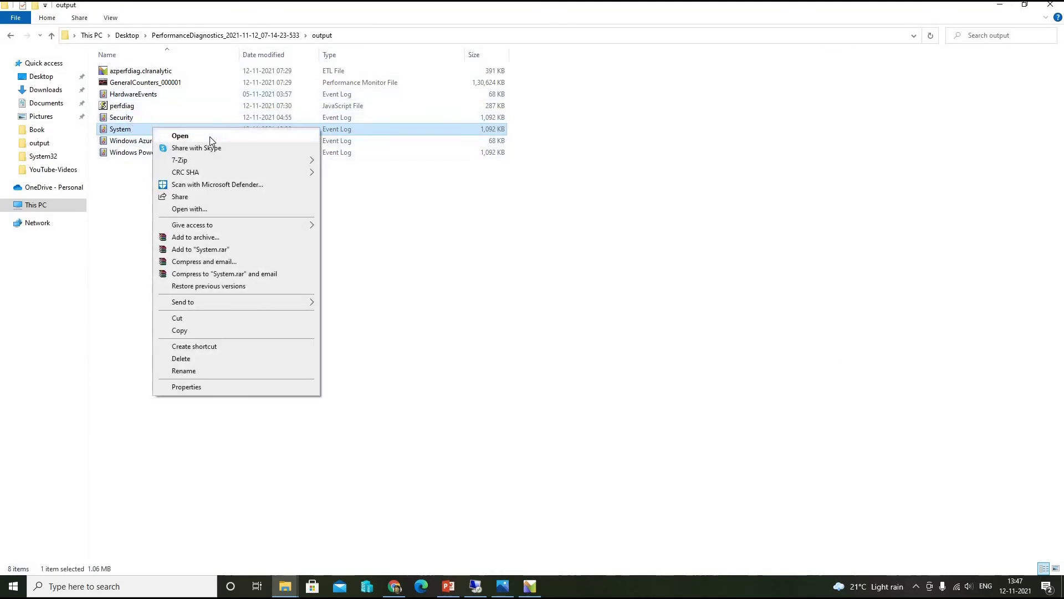
click(209, 136)
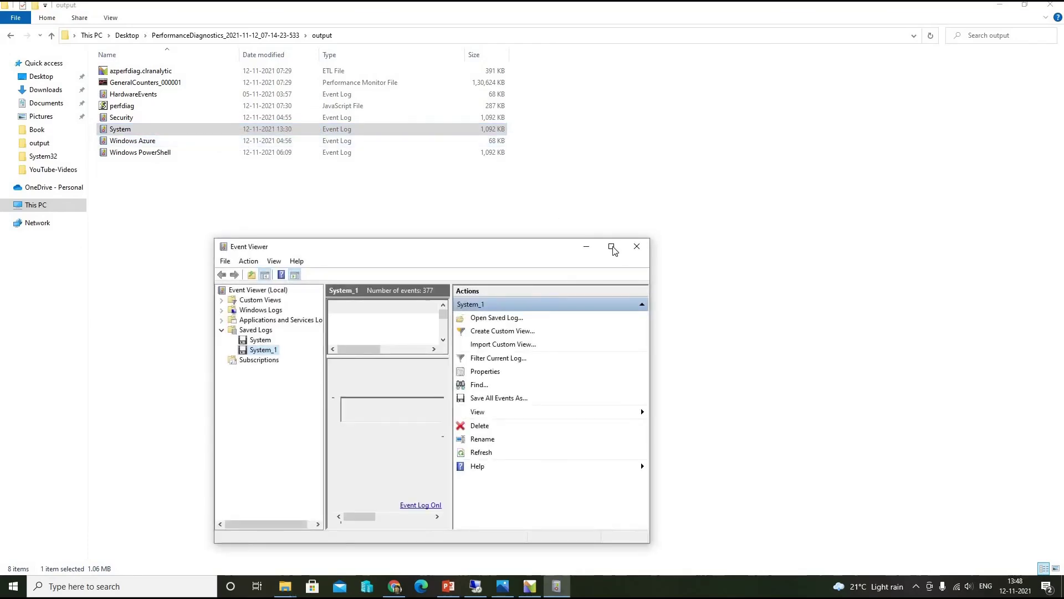
click(612, 246)
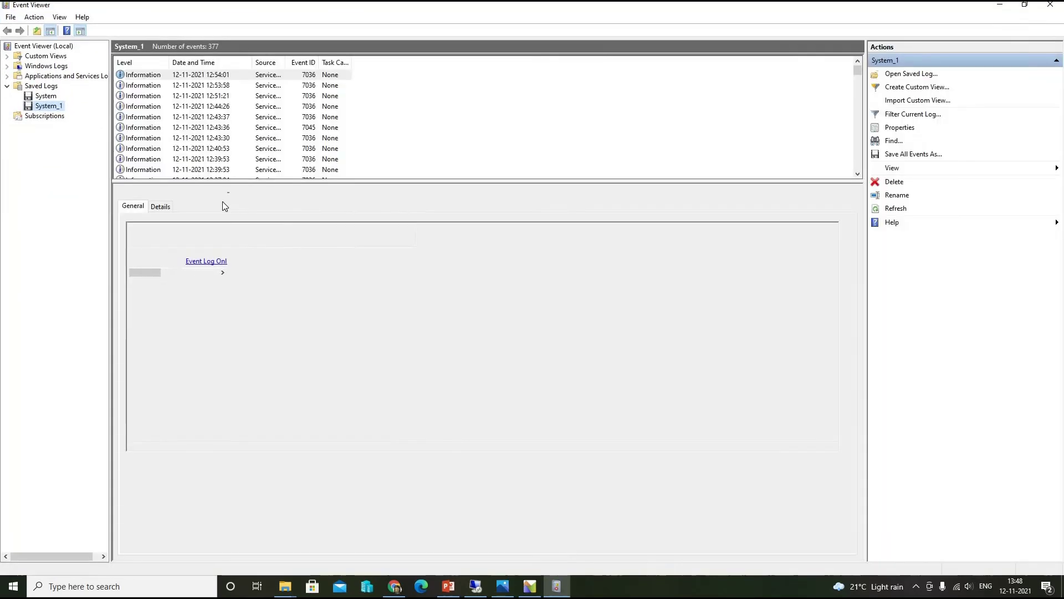
Step: Enlarge the event list, widen its Source, Level and Task Category columns to read the events, and close Event Viewer
drag(268, 180, 327, 400)
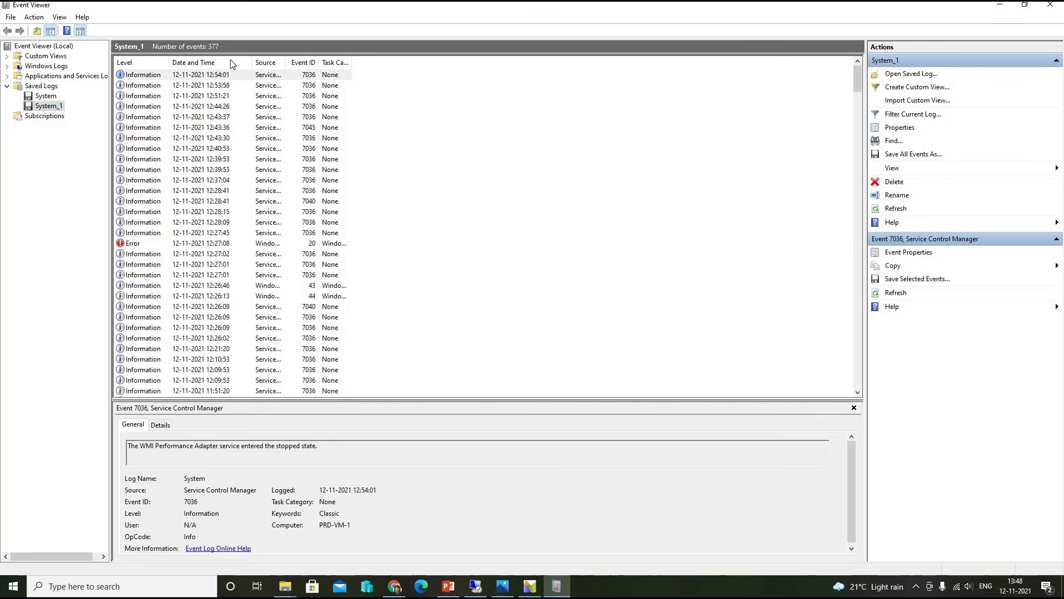
drag(283, 63, 335, 63)
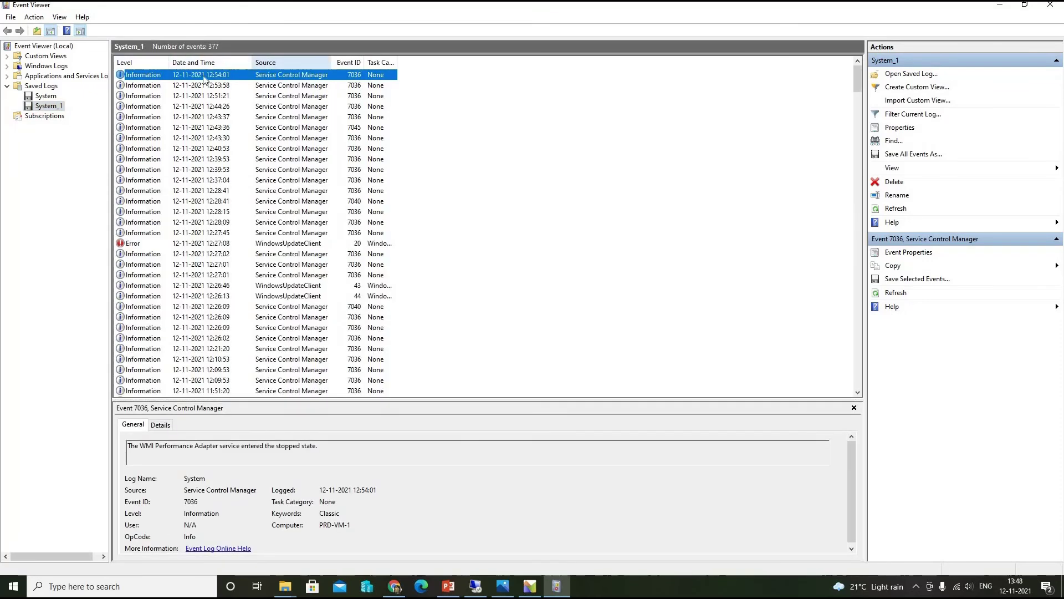
drag(169, 62, 257, 62)
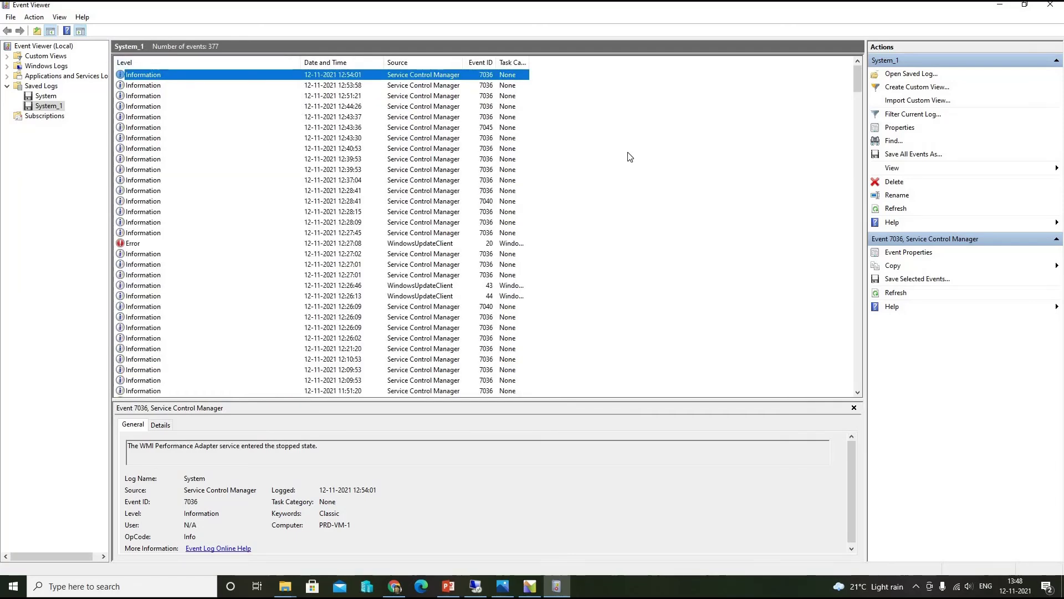
drag(529, 62, 667, 67)
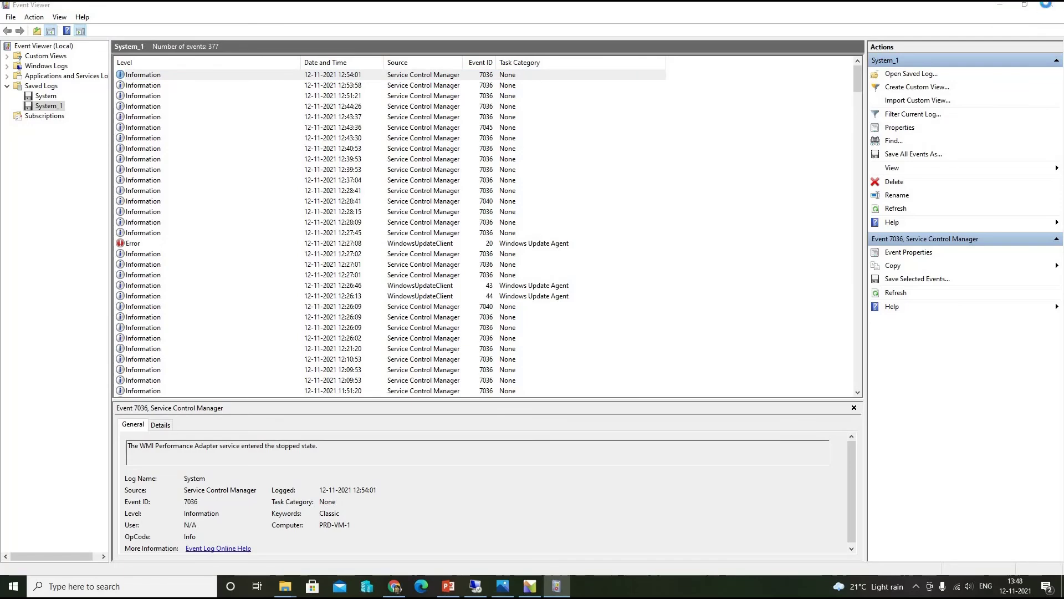
click(1050, 5)
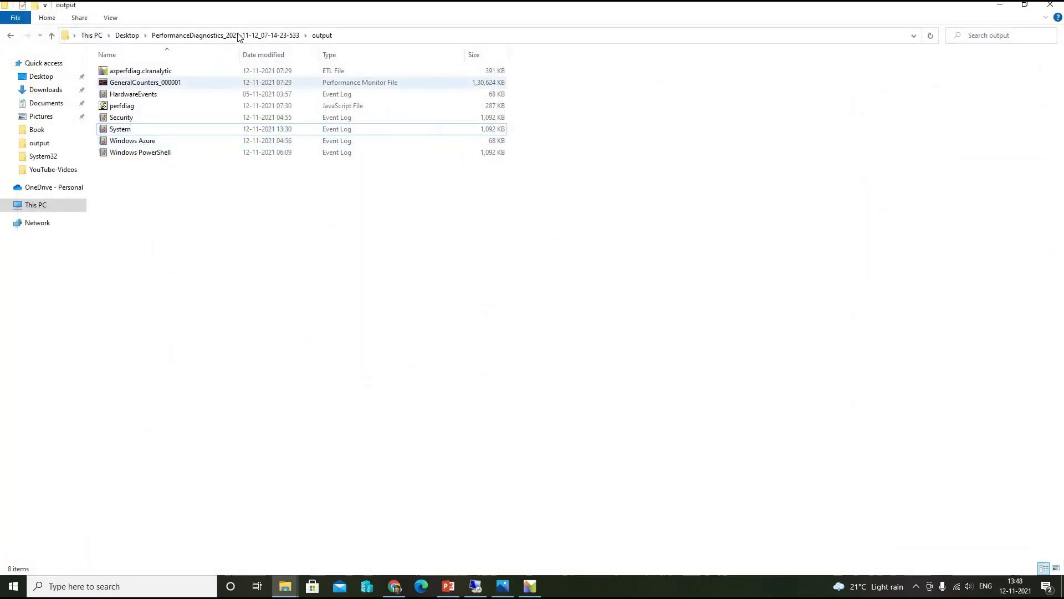
Step: Go up to the PerformanceDiagnostics_2021-11-12_07-14-23-533 folder and open the PerfInsights Report in a maximized Edge window
click(225, 35)
click(161, 119)
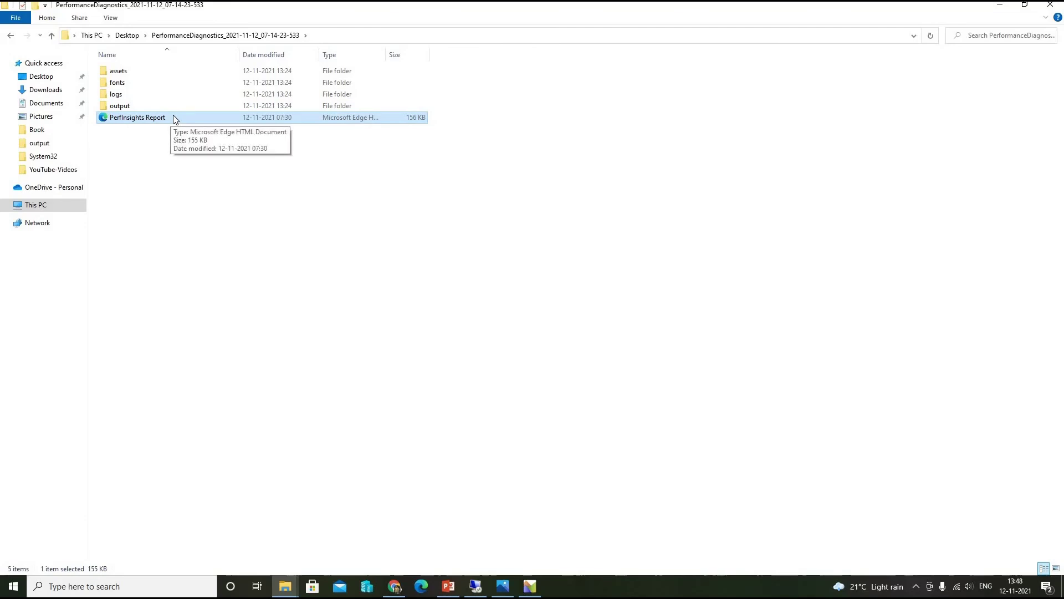
right_click(174, 119)
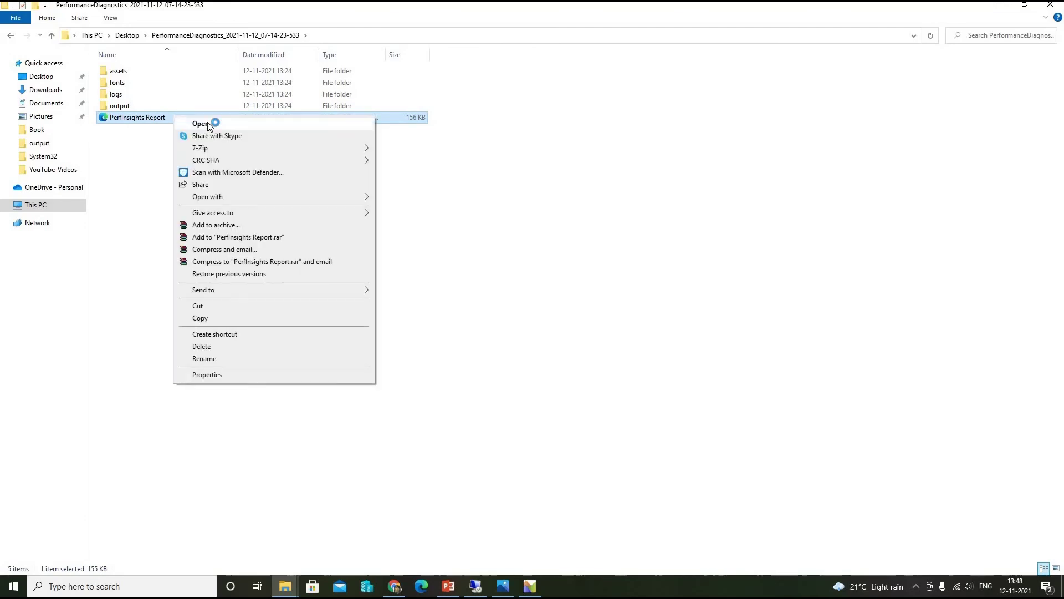
click(207, 123)
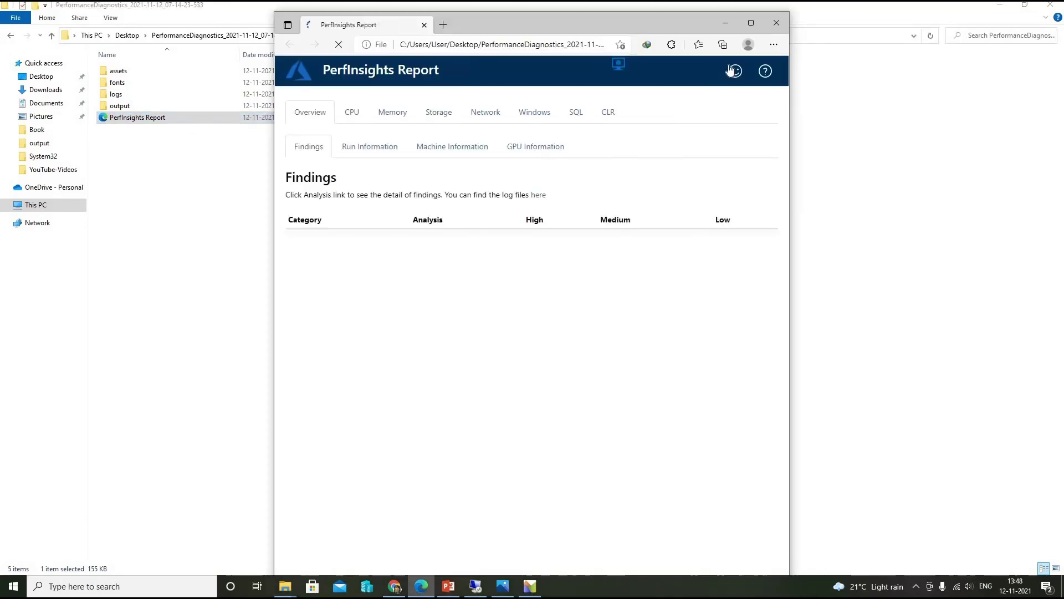
click(751, 21)
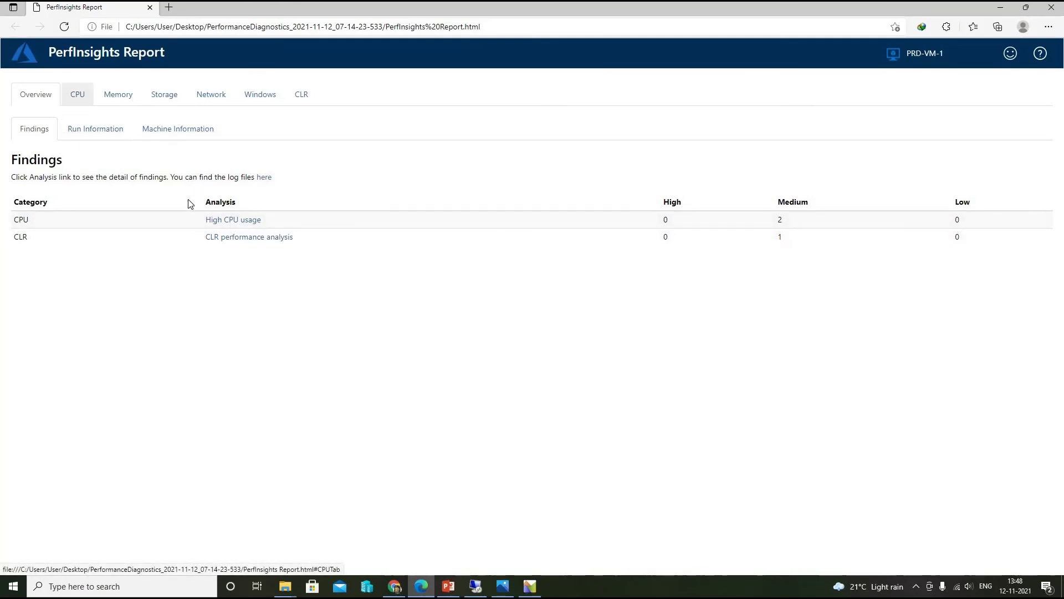
Step: Open the High CPU usage analysis and examine the impacted resources of the Third-Party process and DPC/ISR findings
click(232, 221)
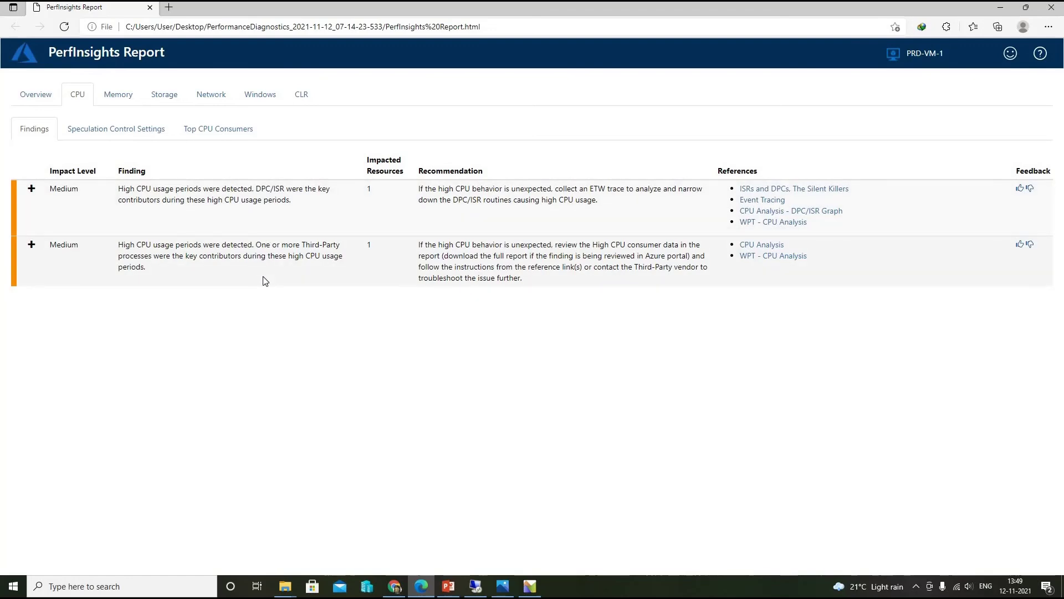
click(32, 245)
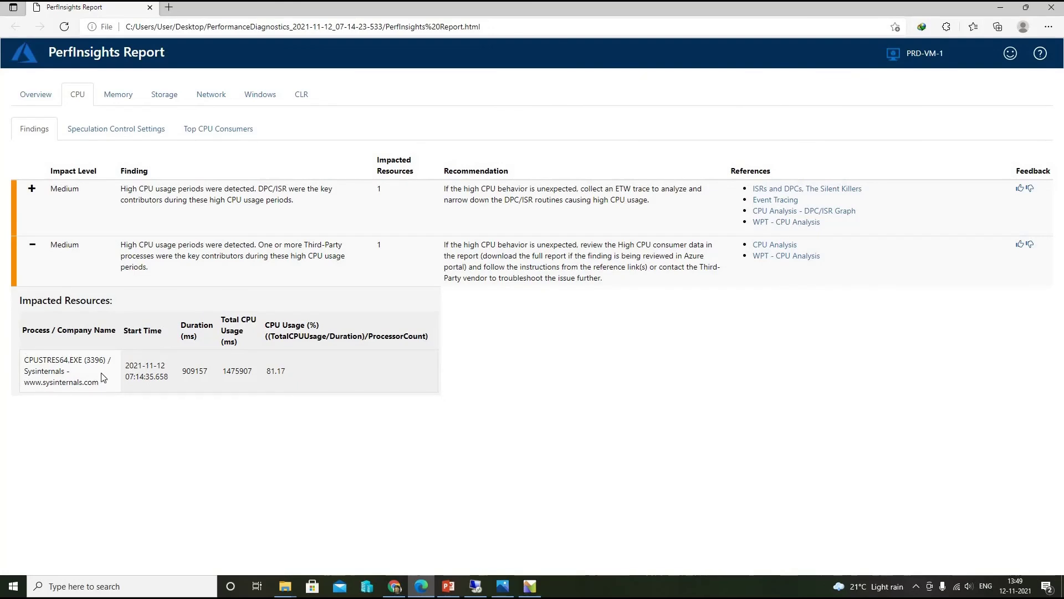
drag(100, 383, 24, 359)
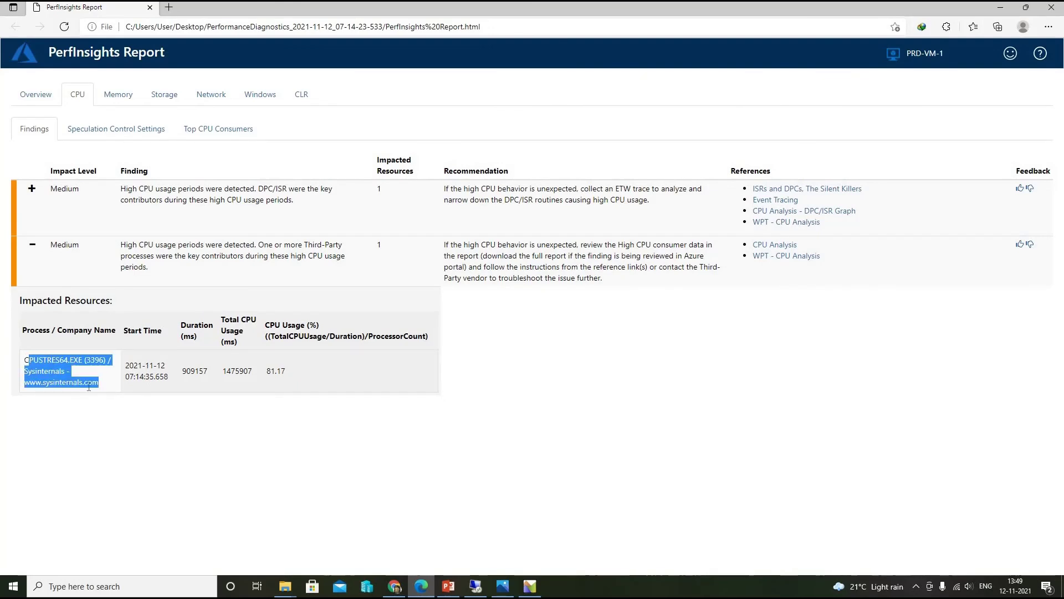
click(32, 189)
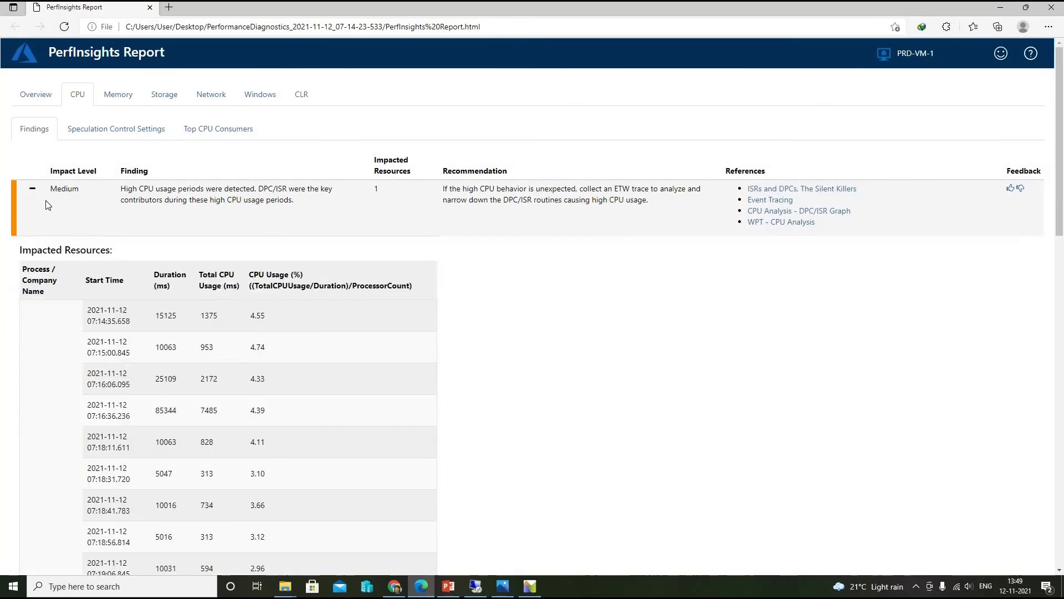
Step: Collapse the DPC/ISR finding and examine the Top CPU Consumers analysis period, High CPU Usage Periods and top long running CPU consumers
click(32, 189)
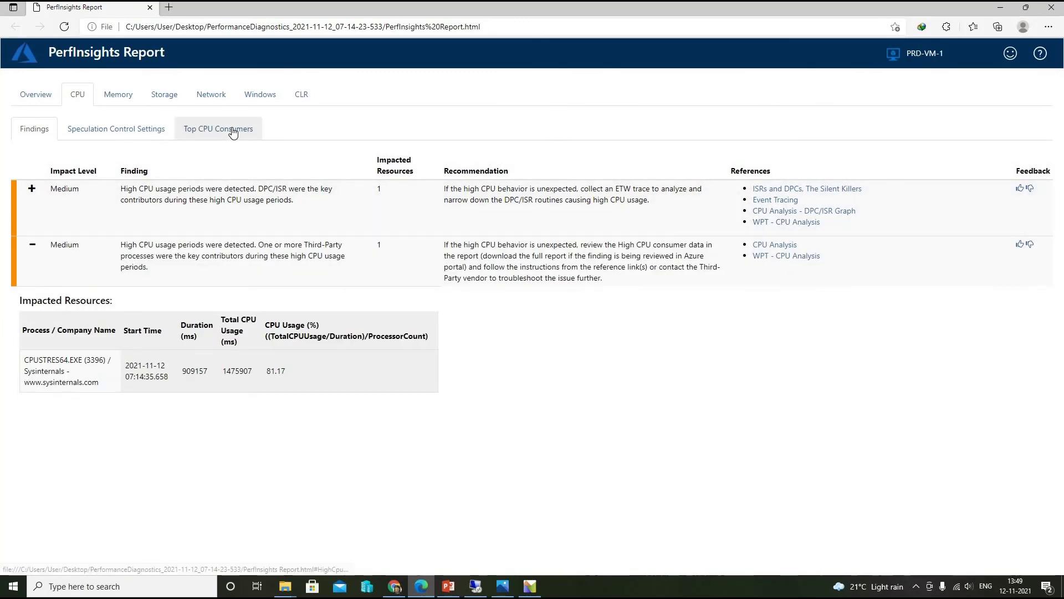
click(232, 129)
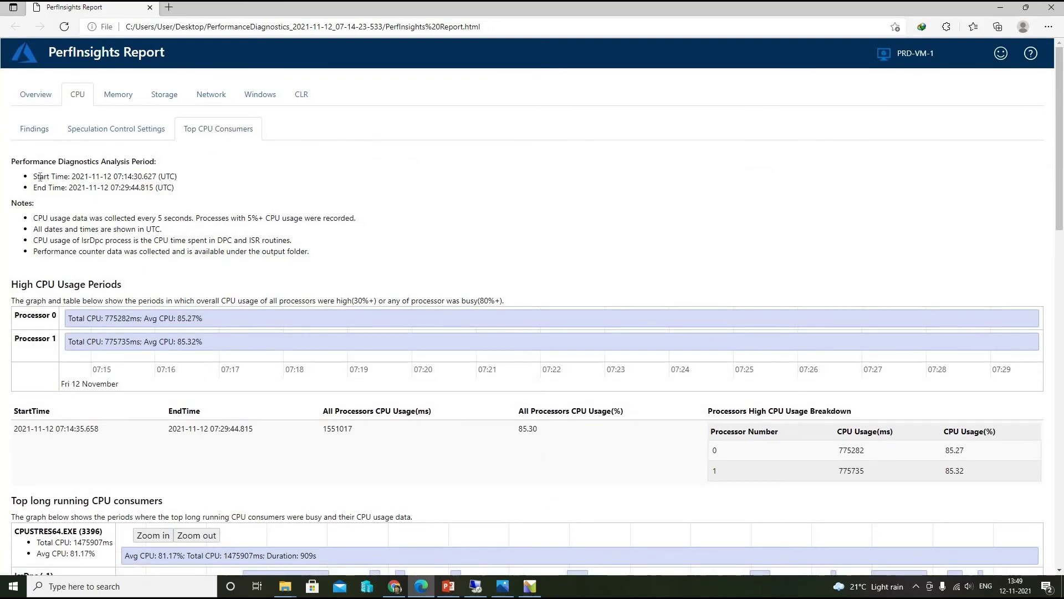
mouse_move(33, 176)
mouse_down()
mouse_move(195, 180)
mouse_move(32, 189)
mouse_up()
click(178, 191)
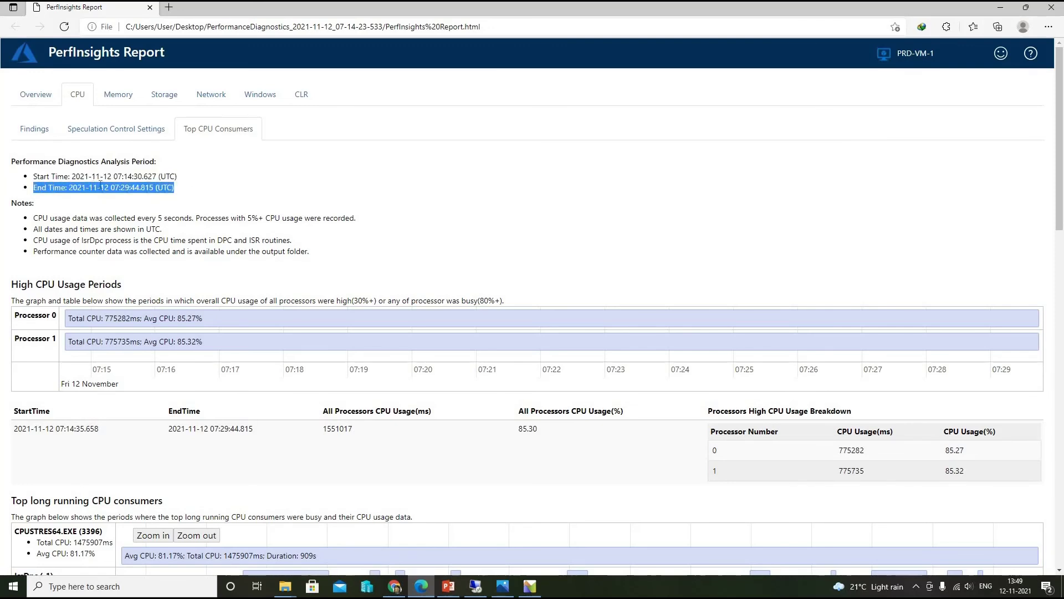
click(136, 184)
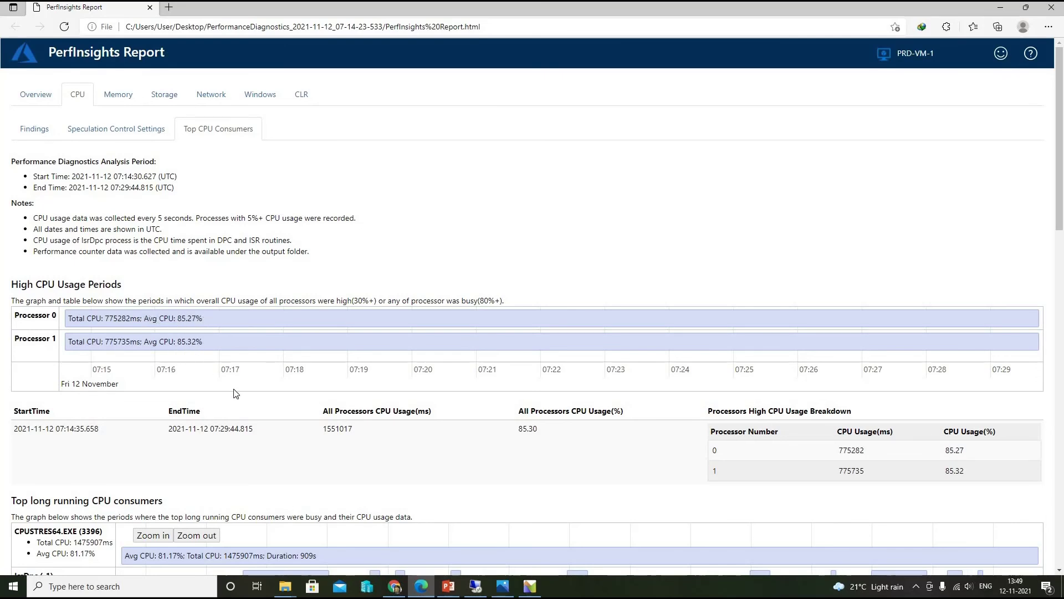
scroll(1057, 313, down, 3)
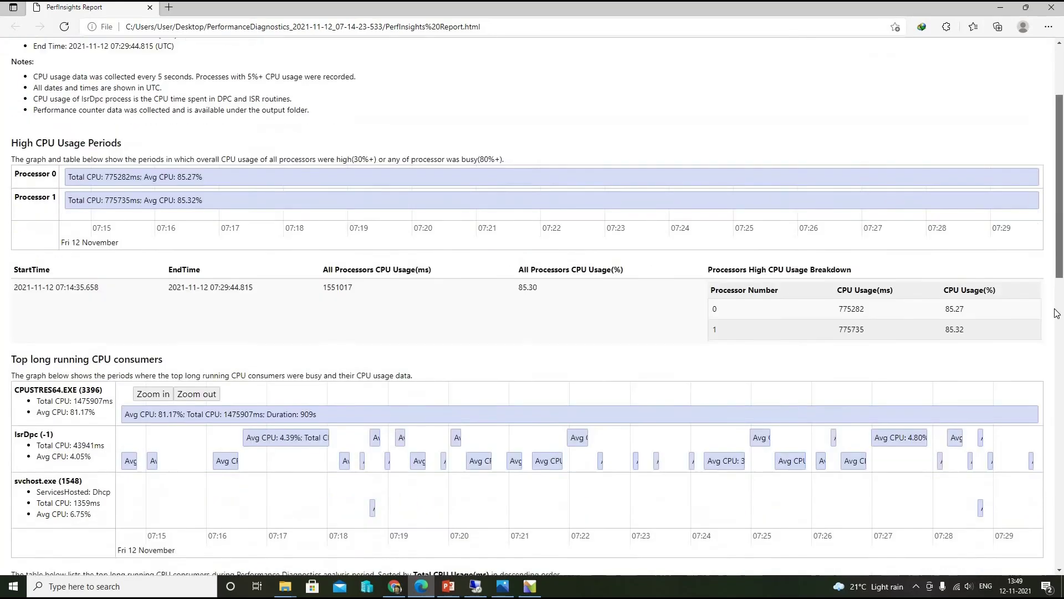
scroll(1057, 313, down, 3)
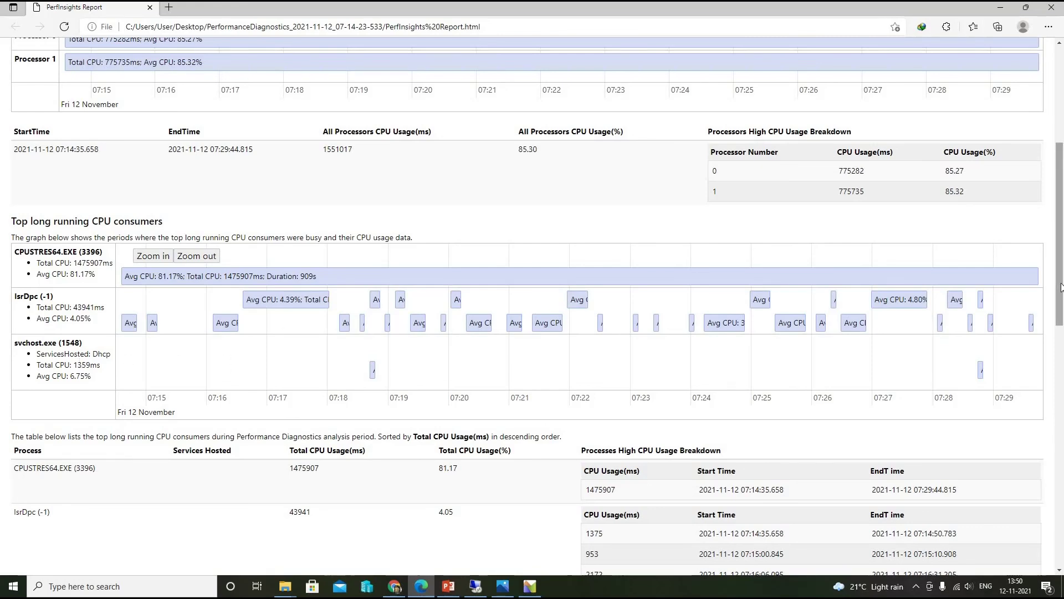
drag(1061, 313, 1062, 162)
click(1061, 162)
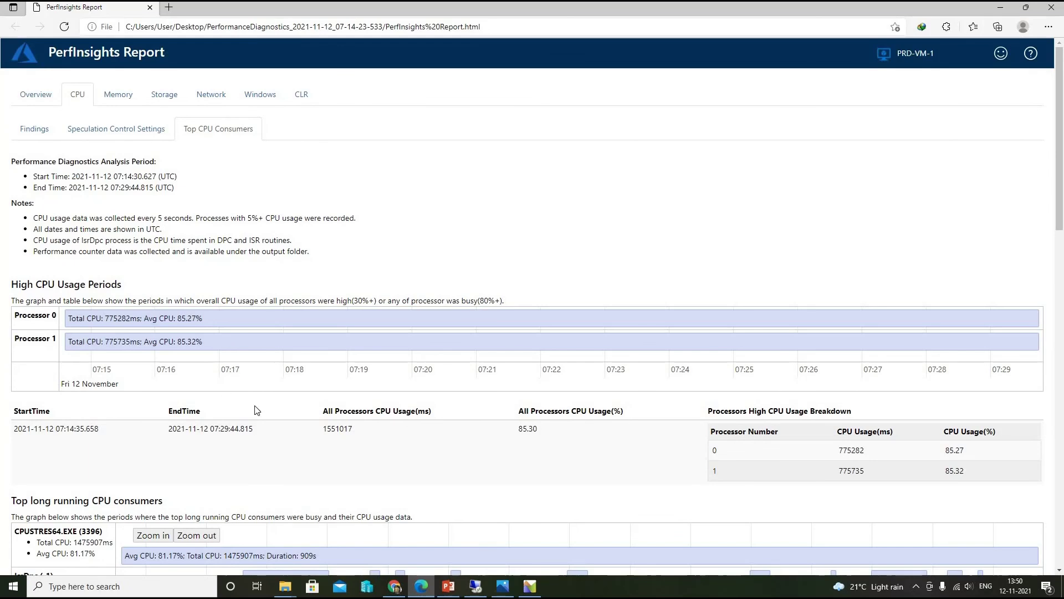
Step: Examine the impacted resources of the CLR finding on long garbage collection pauses, and return to the CPU results
click(301, 92)
click(42, 197)
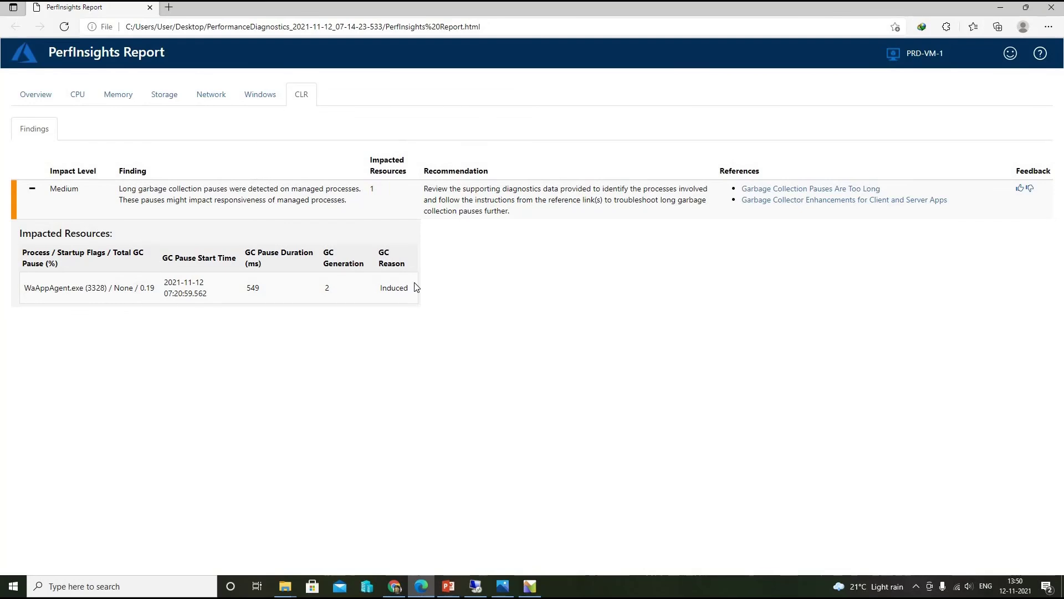
click(77, 95)
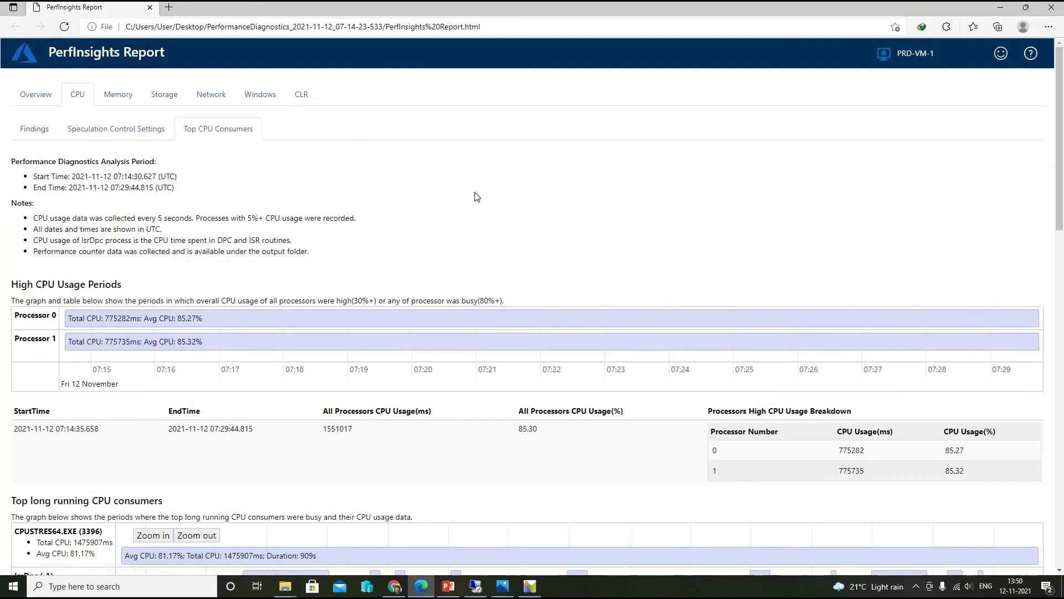